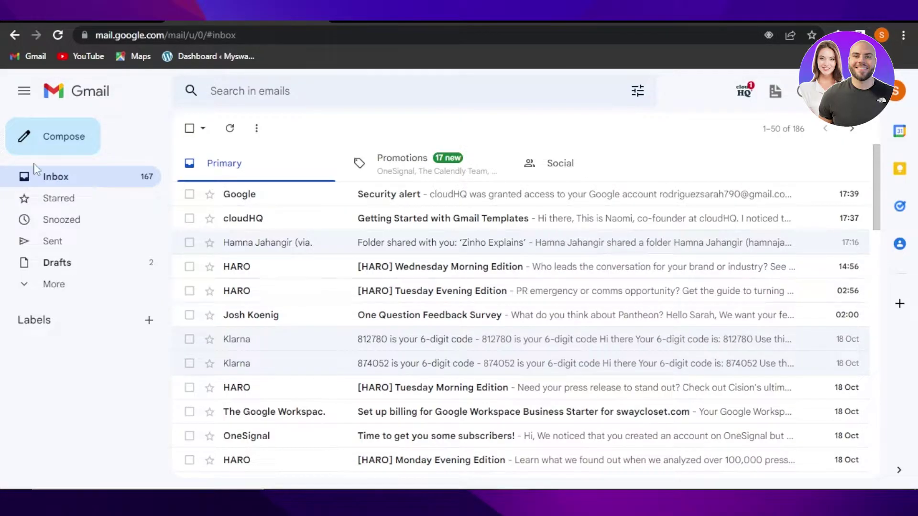
- Open the sent Halloween eCard email, scroll through it, and return to Sent Mail
{"action": "left_click", "coordinate": [62, 245]}
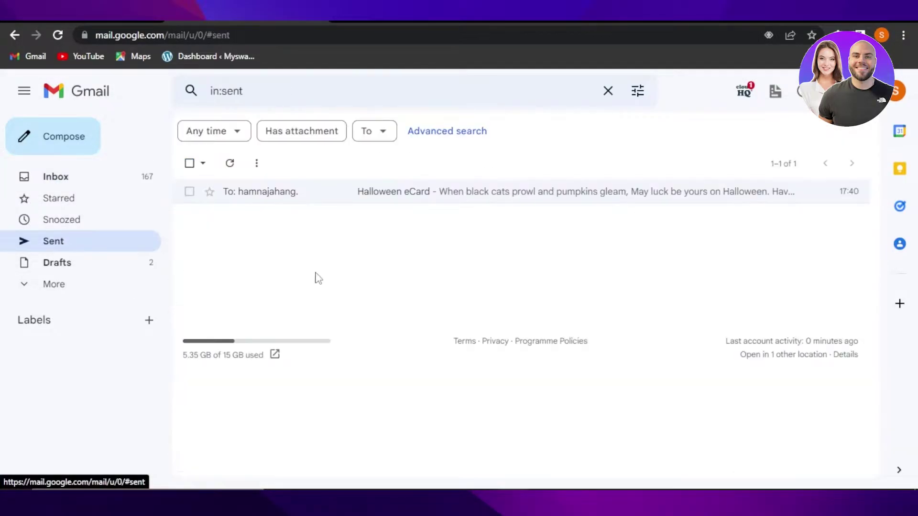
{"action": "left_click", "coordinate": [321, 196]}
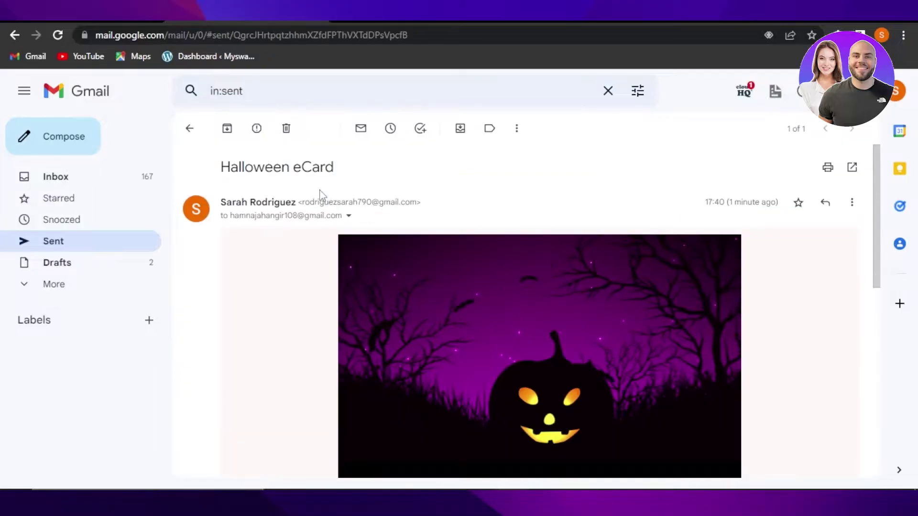
{"action": "left_click_drag", "start_coordinate": [879, 178], "coordinate": [888, 331]}
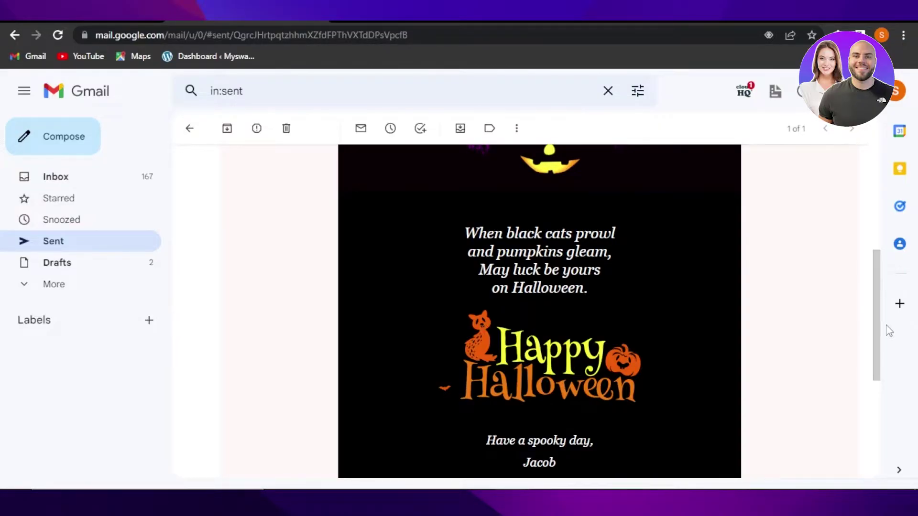
{"action": "left_click_drag", "start_coordinate": [877, 332], "coordinate": [878, 172]}
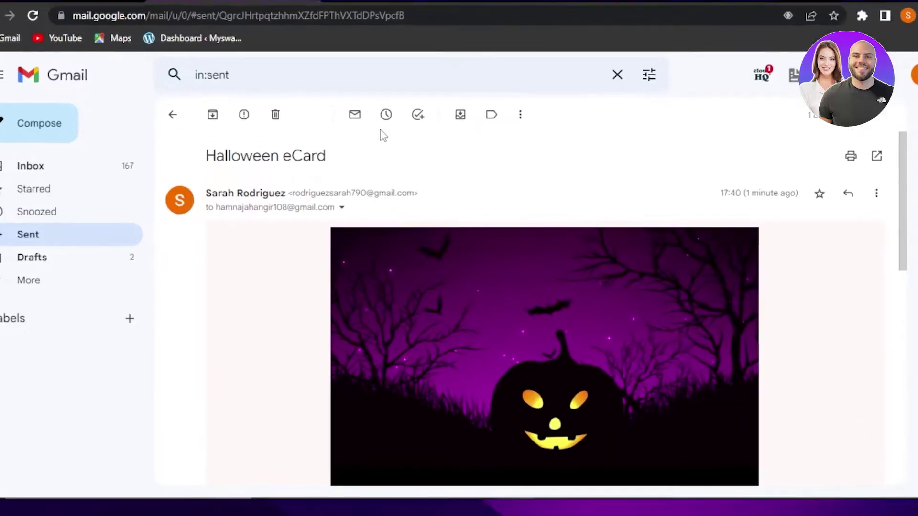
{"action": "left_click", "coordinate": [189, 128]}
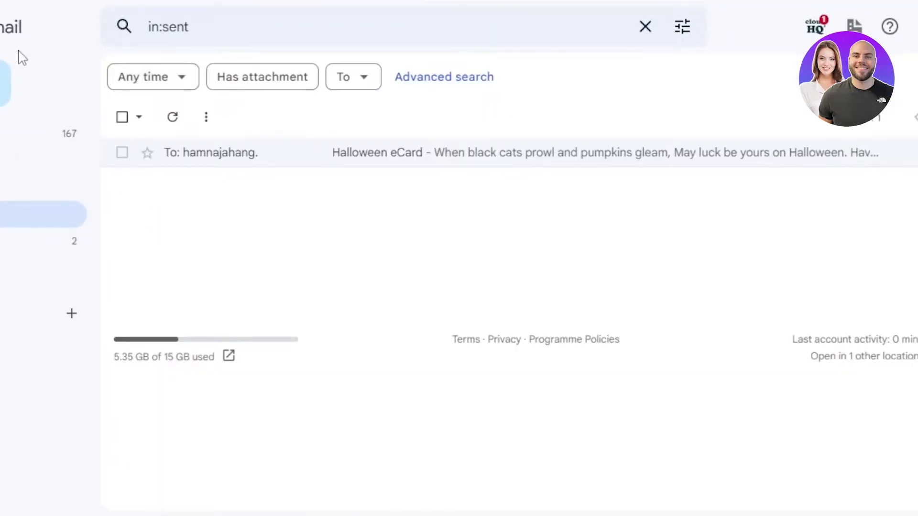
{"action": "left_click", "coordinate": [81, 130]}
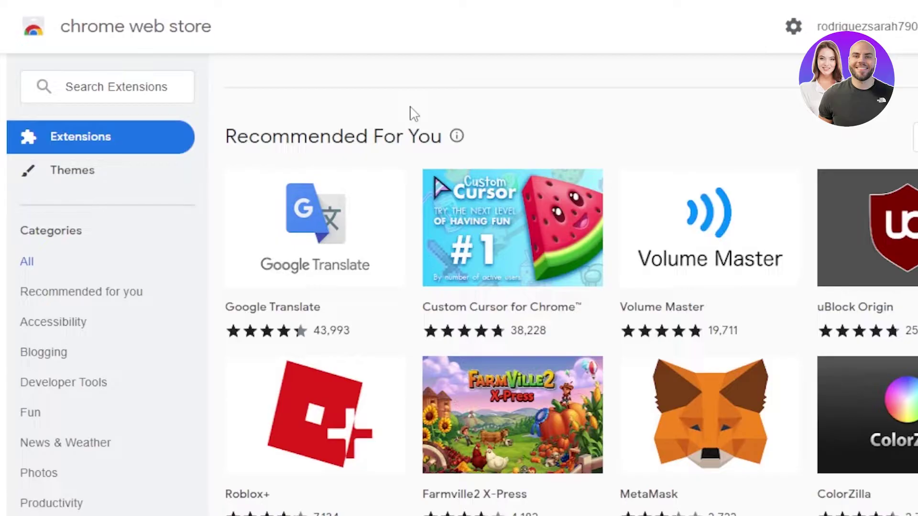
{"action": "left_click", "coordinate": [154, 94]}
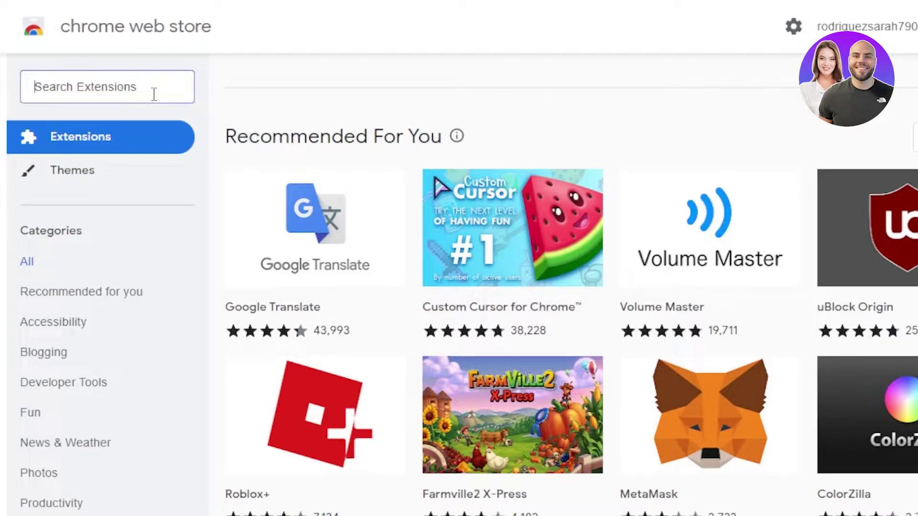
{"action": "type", "text": "email templates"}
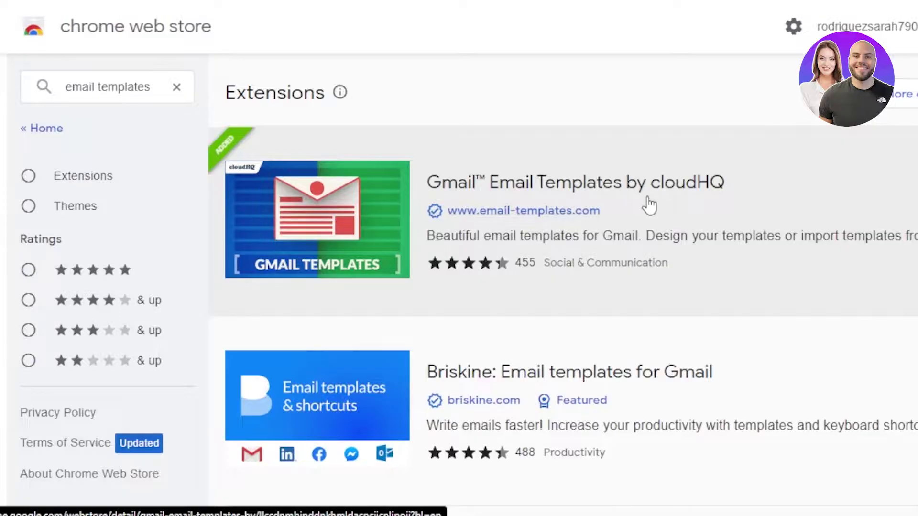
{"action": "left_click", "coordinate": [390, 211]}
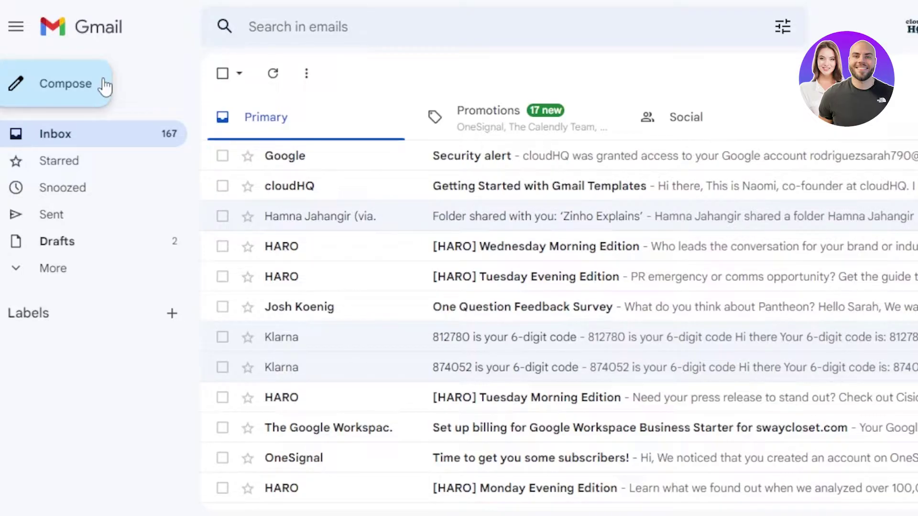
- Address a new full-screen message to the suggested contact with the subject 'Happy Halloween'
{"action": "left_click", "coordinate": [59, 89]}
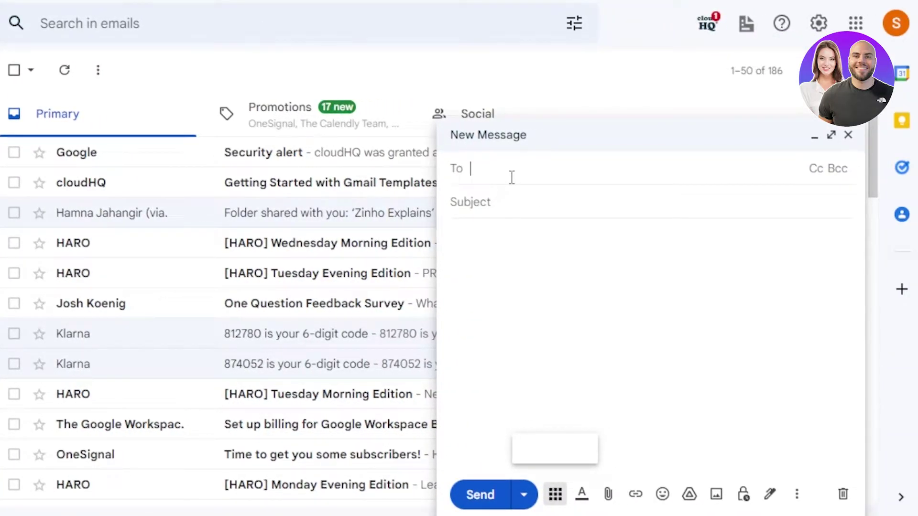
{"action": "type", "text": "hamn"}
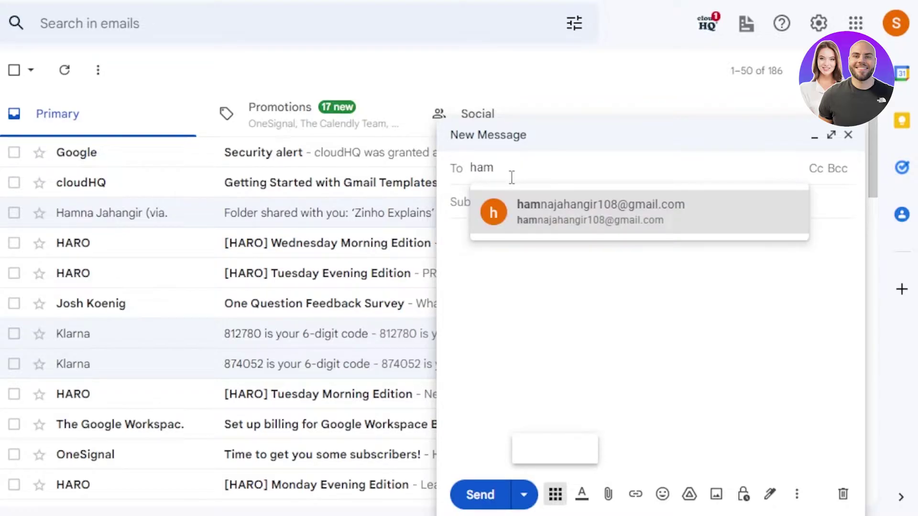
{"action": "left_click", "coordinate": [529, 205]}
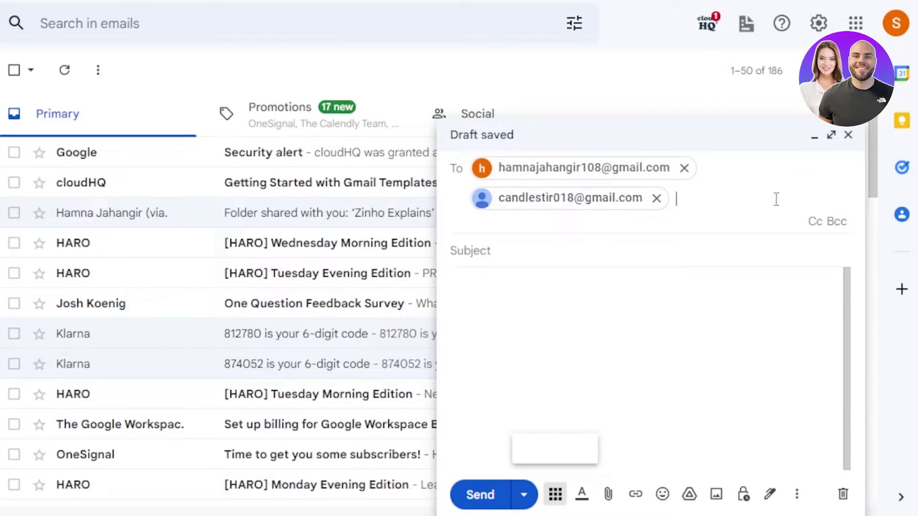
{"action": "left_click", "coordinate": [832, 138]}
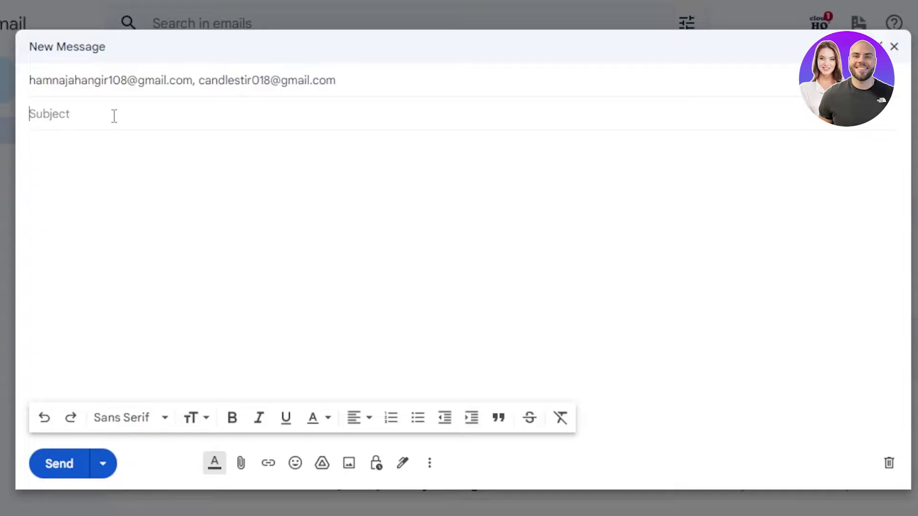
{"action": "type", "text": "Happy "}
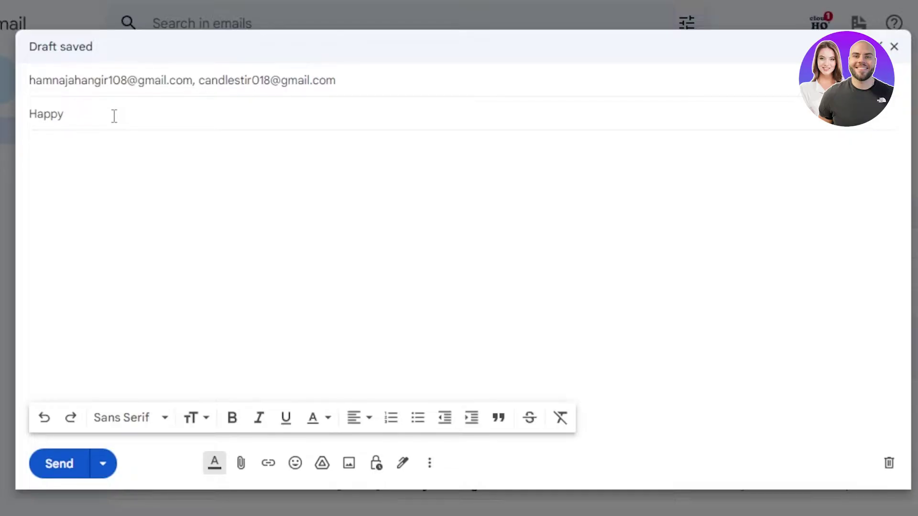
{"action": "type", "text": "Halloween"}
{"action": "left_click", "coordinate": [117, 161]}
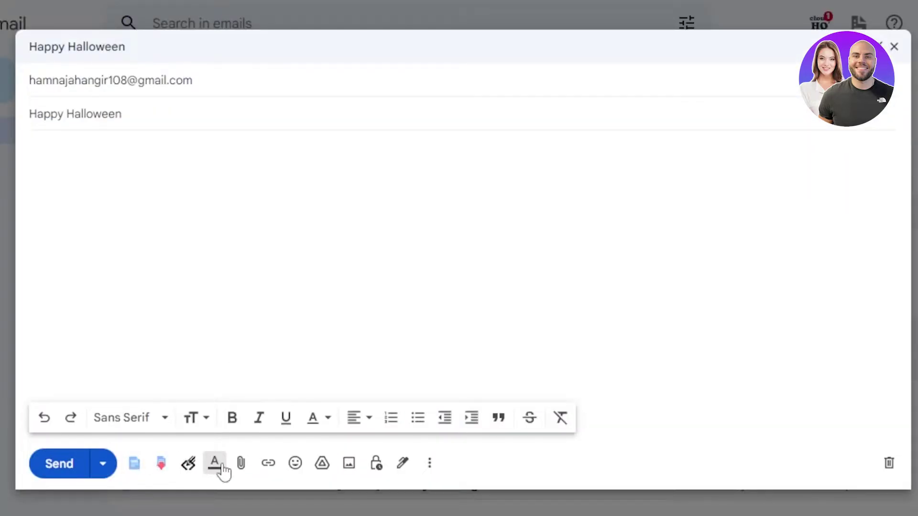
- Open the Browse templates gallery and scroll the Free Templates grid to the You're Invited design
{"action": "left_click", "coordinate": [138, 469]}
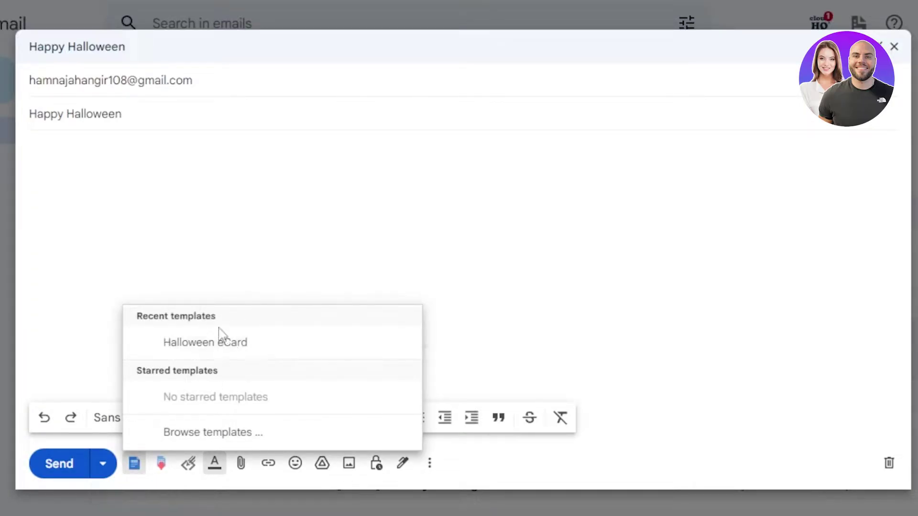
{"action": "left_click", "coordinate": [214, 435]}
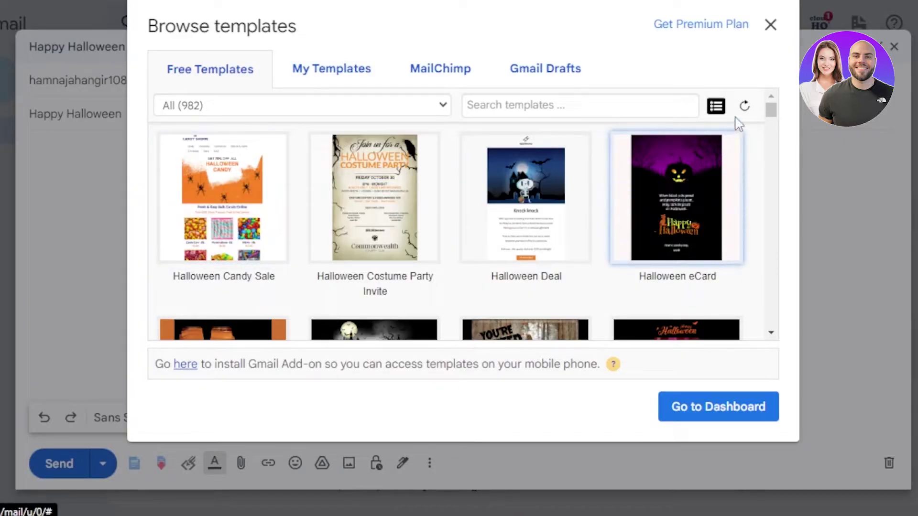
{"action": "left_click_drag", "start_coordinate": [771, 111], "coordinate": [776, 144]}
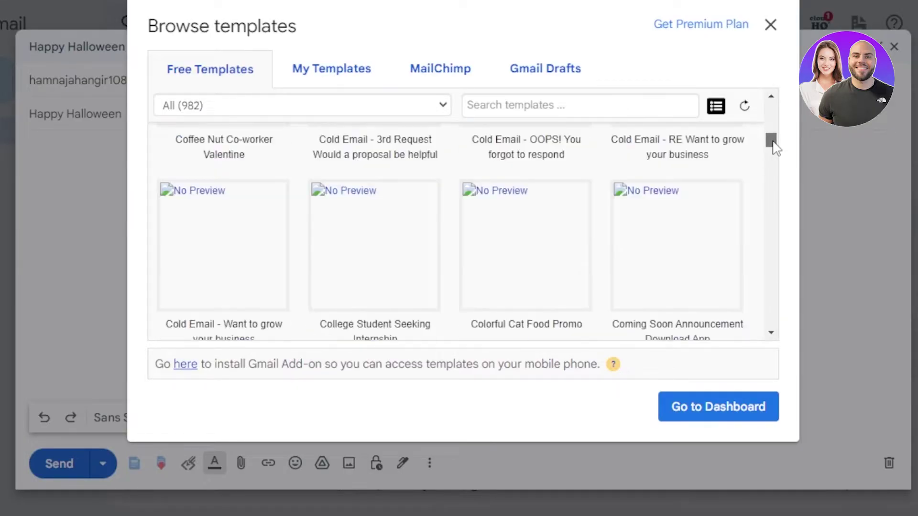
{"action": "left_click_drag", "start_coordinate": [773, 145], "coordinate": [777, 120]}
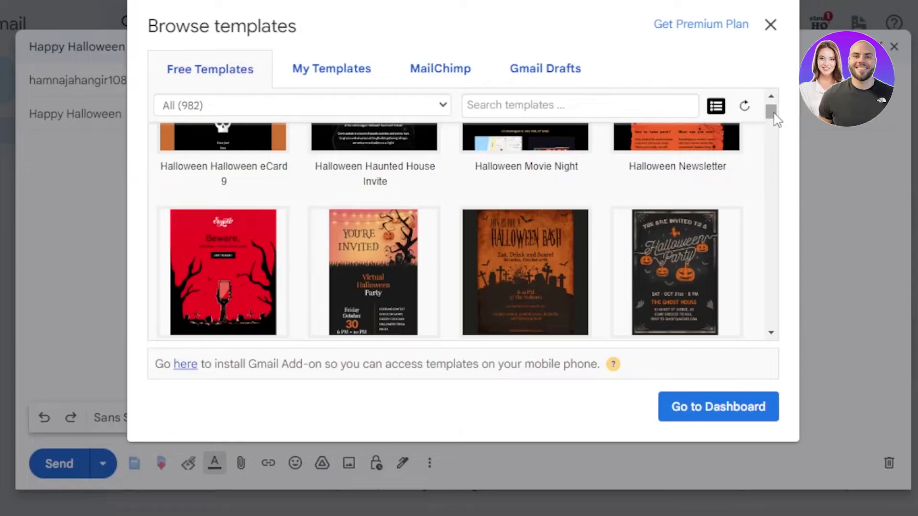
{"action": "mouse_move", "coordinate": [391, 283]}
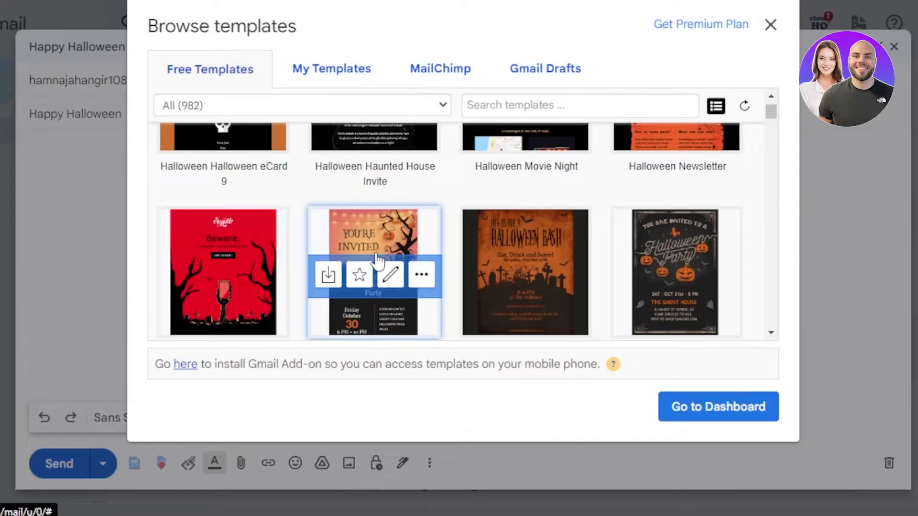
- Insert the You're Invited party template and delete 'Virtual' from its title
{"action": "left_click", "coordinate": [371, 237]}
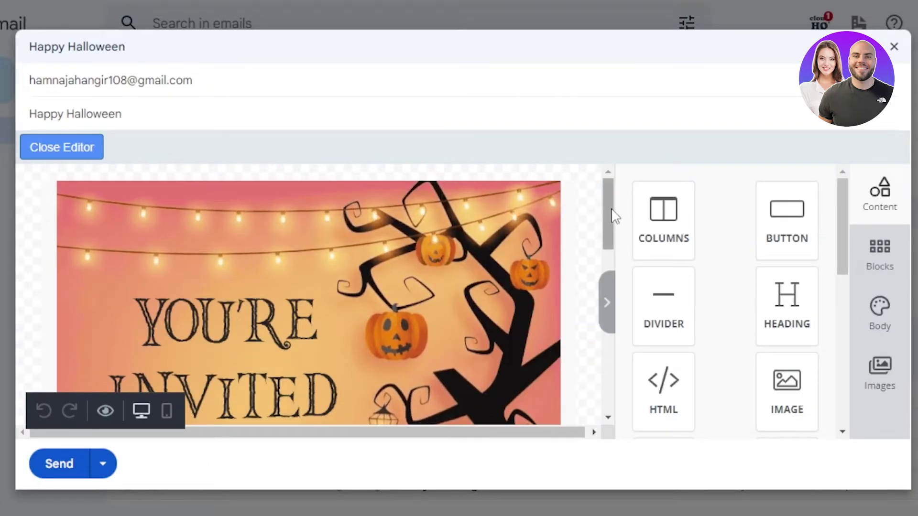
{"action": "left_click_drag", "start_coordinate": [613, 215], "coordinate": [588, 301]}
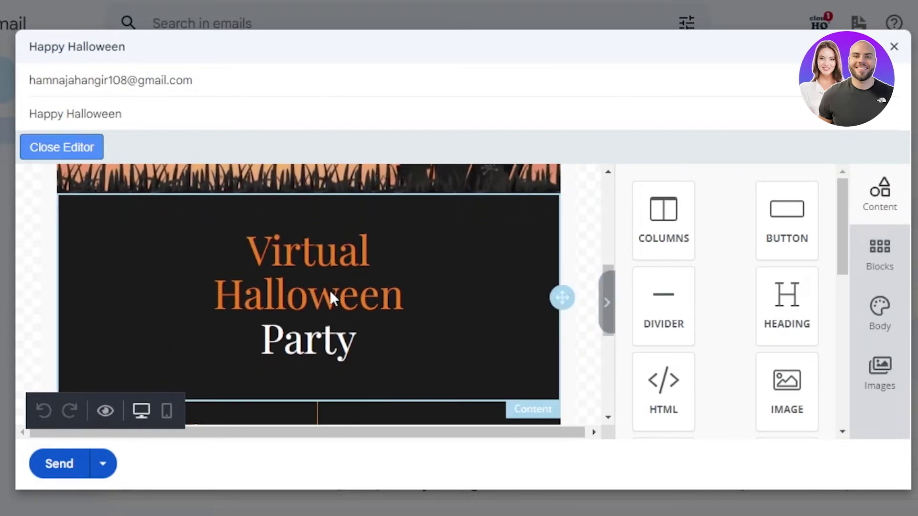
{"action": "left_click", "coordinate": [379, 251]}
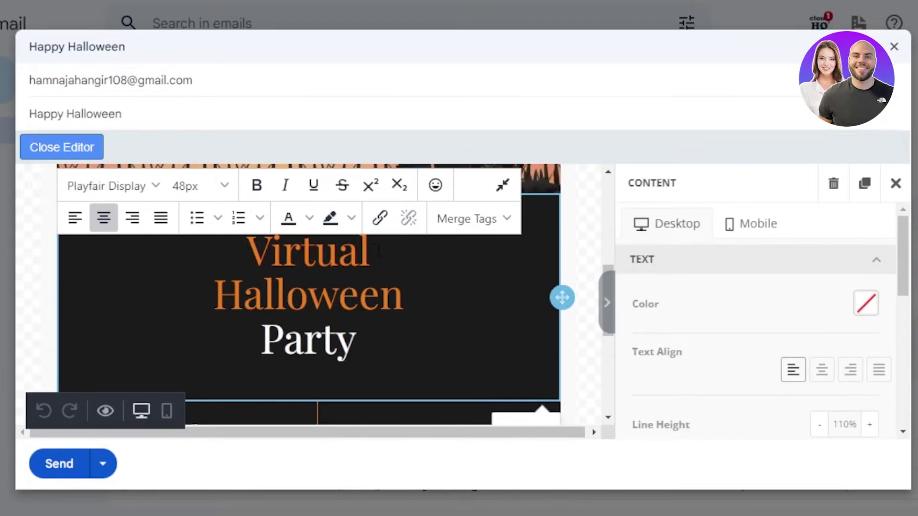
{"action": "key", "text": "BackSpace"}
{"action": "key", "text": "BackSpace"}
{"action": "key", "text": "BackSpace"}
{"action": "key", "text": "BackSpace"}
{"action": "key", "text": "BackSpace"}
{"action": "key", "text": "BackSpace"}
{"action": "key", "text": "BackSpace"}
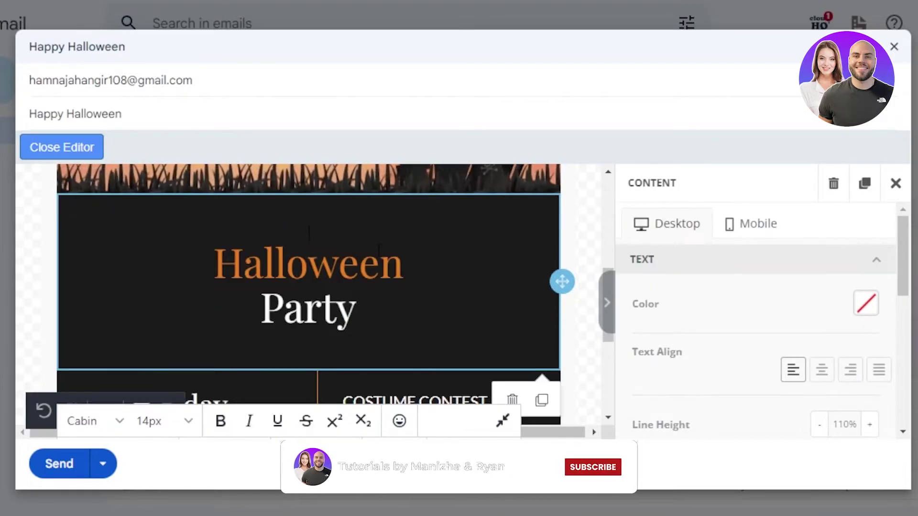
{"action": "key", "text": "BackSpace"}
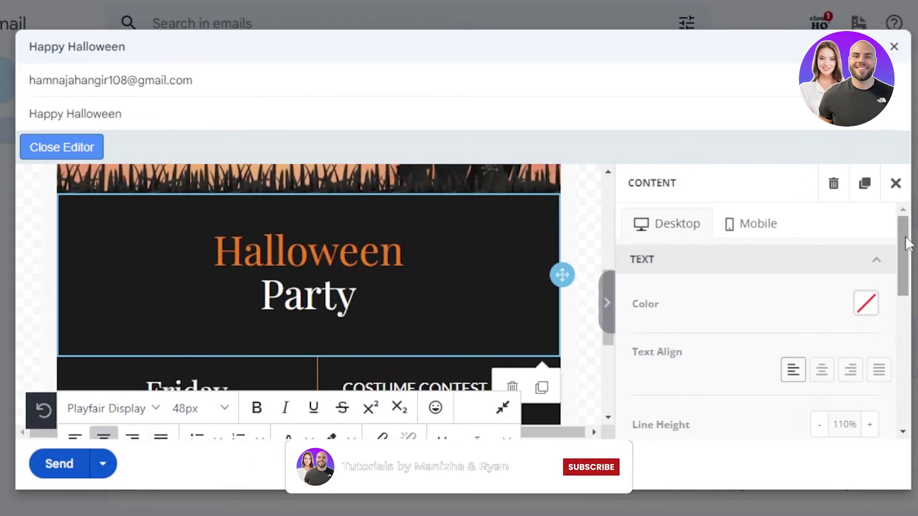
- Scroll the template canvas down to the 6 PM - 10 PM party details
{"action": "left_click_drag", "start_coordinate": [905, 236], "coordinate": [908, 385]}
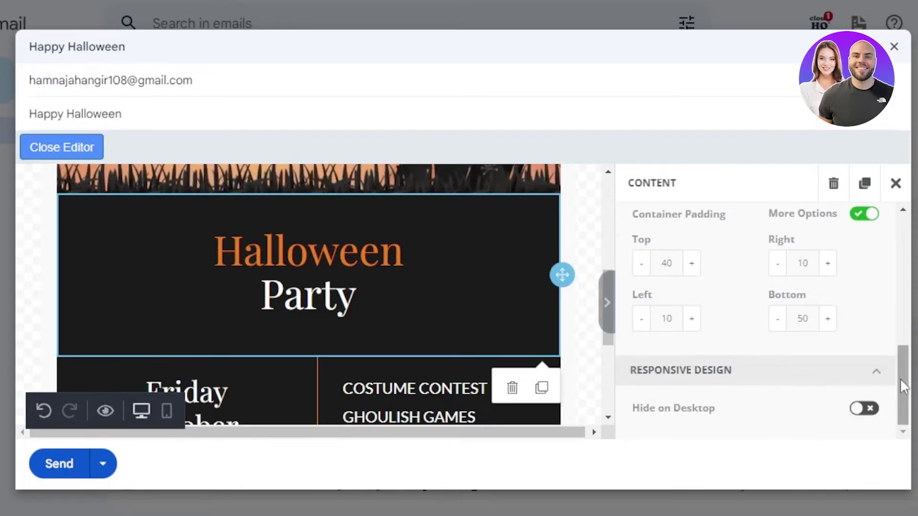
{"action": "left_click_drag", "start_coordinate": [908, 387], "coordinate": [905, 256]}
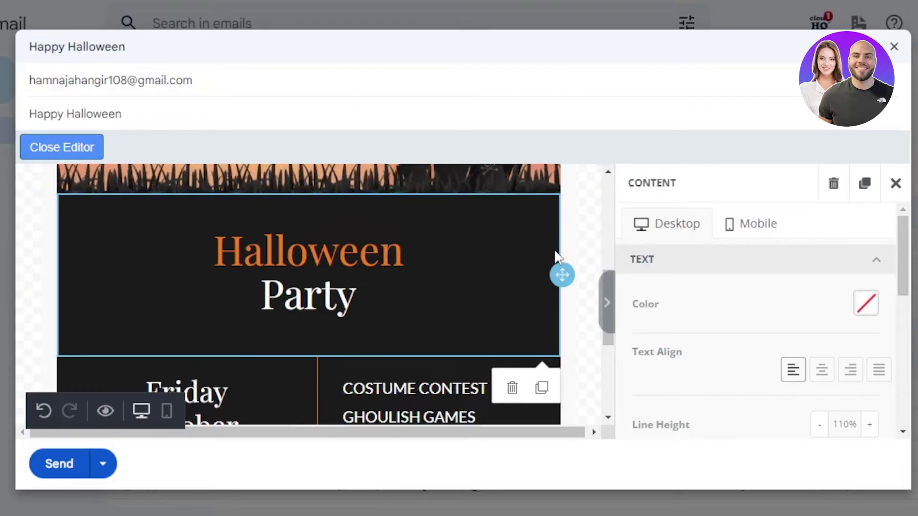
{"action": "left_click_drag", "start_coordinate": [607, 283], "coordinate": [606, 262]}
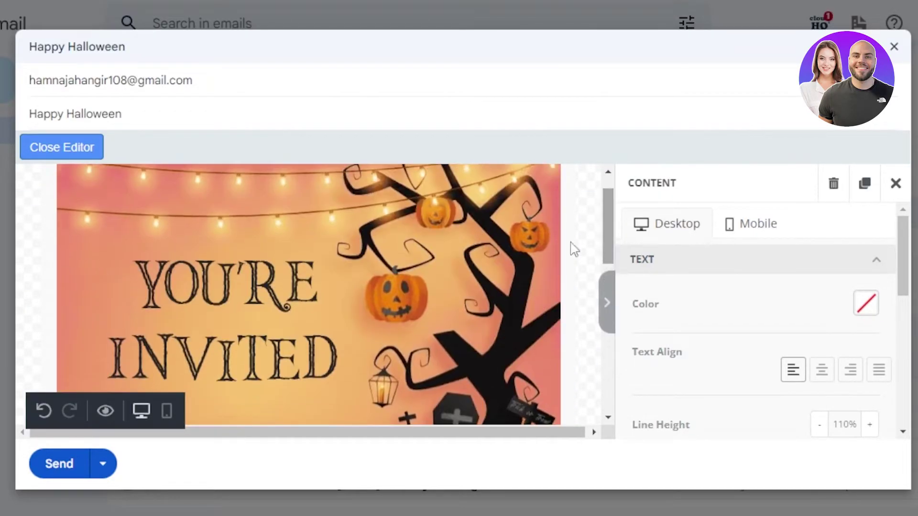
{"action": "left_click_drag", "start_coordinate": [604, 214], "coordinate": [607, 345]}
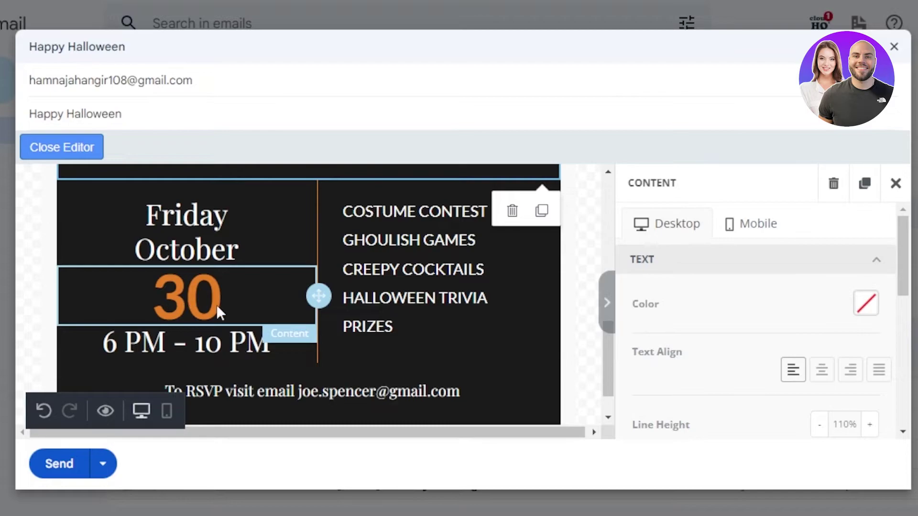
- Change the party time from 6 PM - 10 PM to 7 PM - 12 PM
{"action": "left_click", "coordinate": [165, 337]}
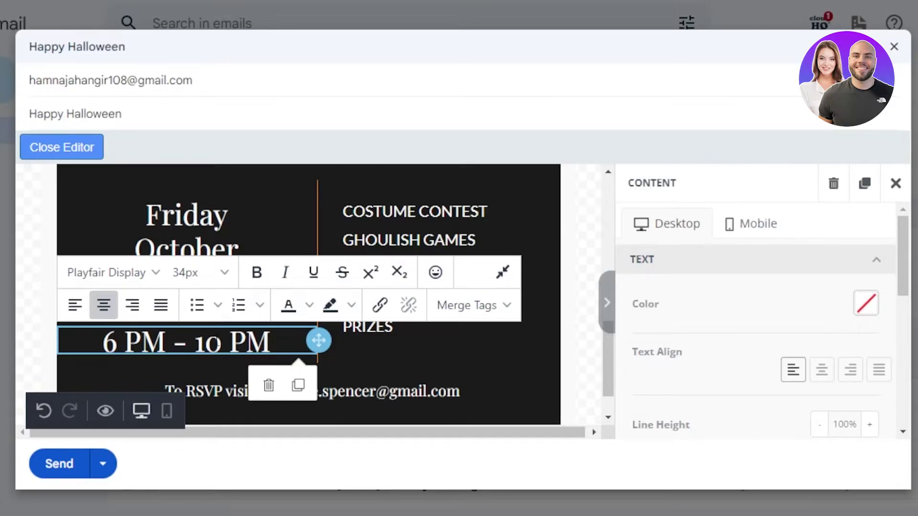
{"action": "key", "text": "BackSpace"}
{"action": "key", "text": "BackSpace"}
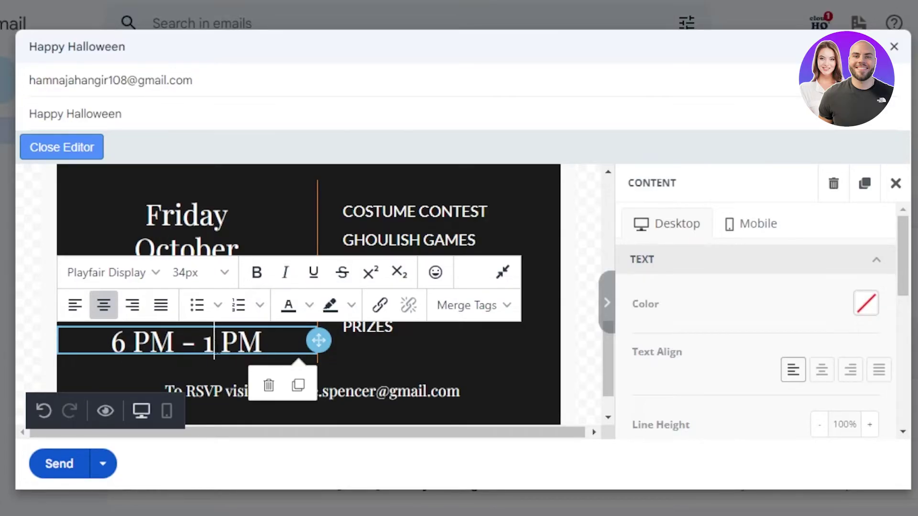
{"action": "type", "text": "2"}
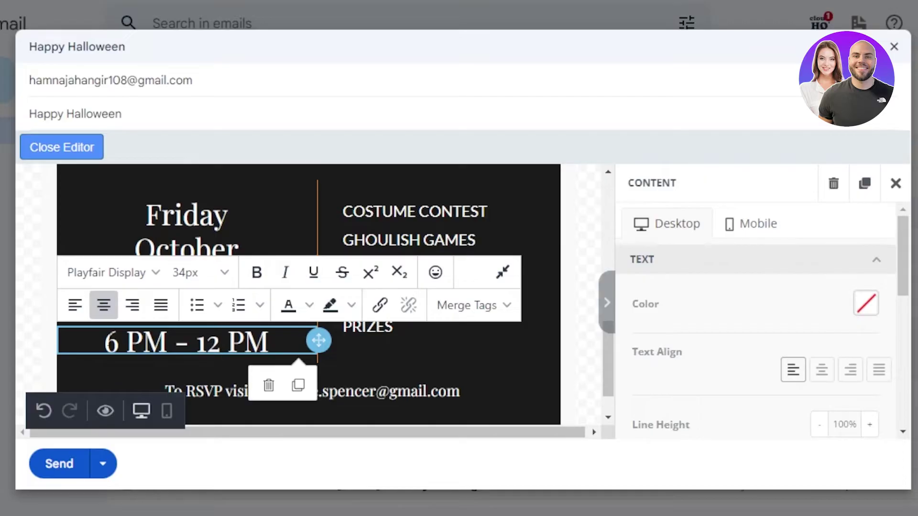
{"action": "key", "text": "BackSpace"}
{"action": "key", "text": "BackSpace"}
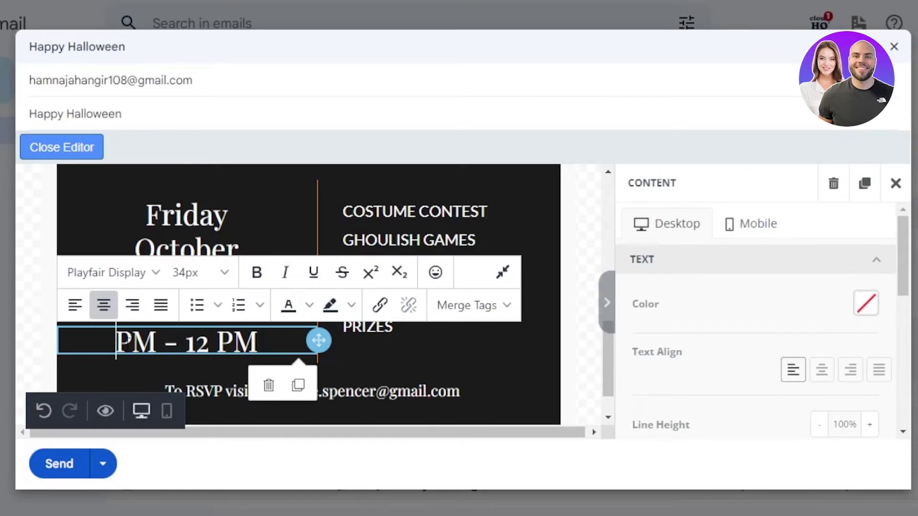
{"action": "type", "text": "7"}
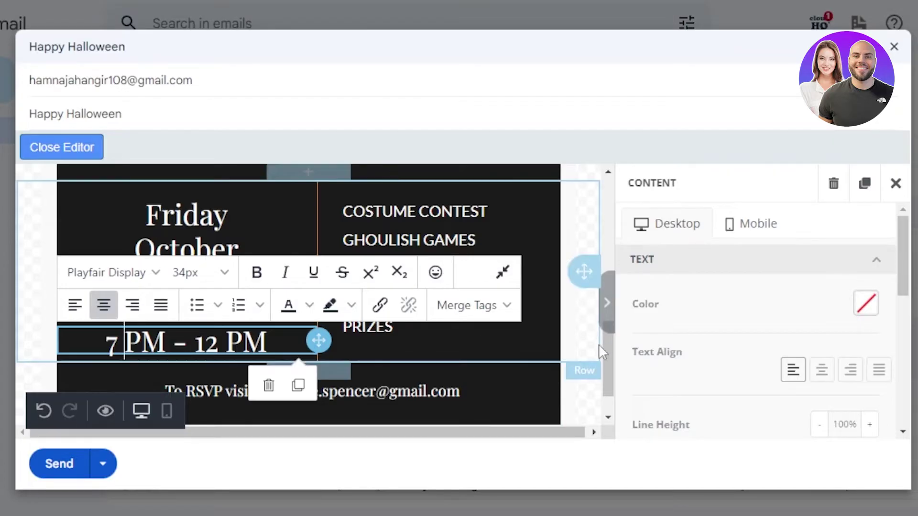
{"action": "mouse_move", "coordinate": [604, 355]}
{"action": "left_mouse_down"}
{"action": "mouse_move", "coordinate": [605, 368]}
{"action": "mouse_move", "coordinate": [607, 351]}
{"action": "left_mouse_up"}
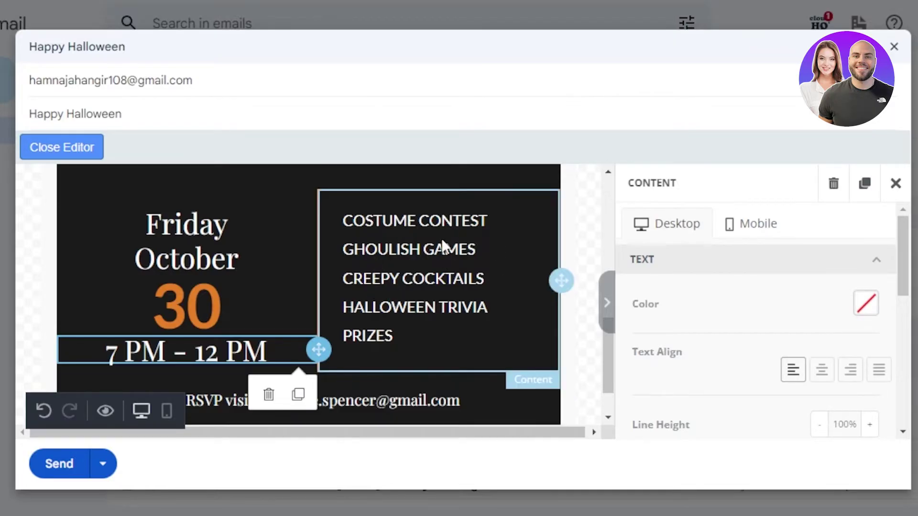
- Add 'Bring your ride home' on a new line below PRIZES
{"action": "left_click", "coordinate": [403, 319]}
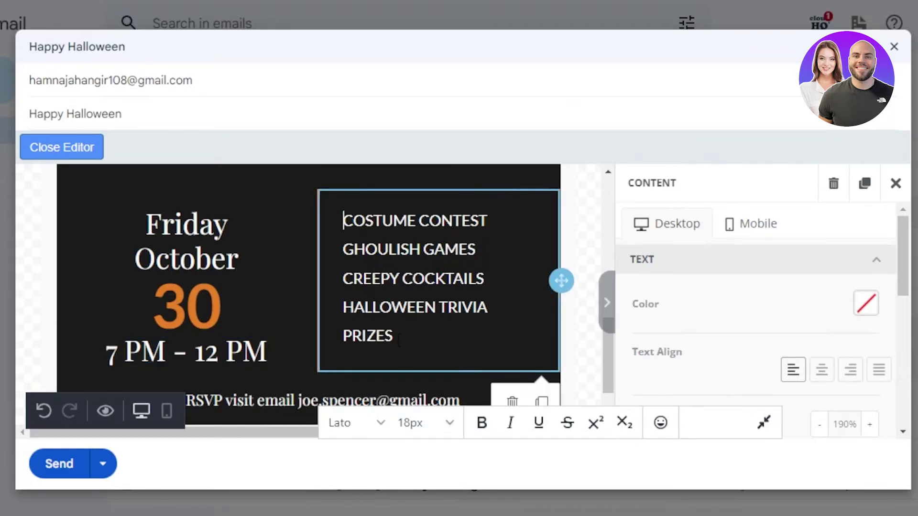
{"action": "left_click", "coordinate": [396, 337]}
{"action": "key", "text": "Return"}
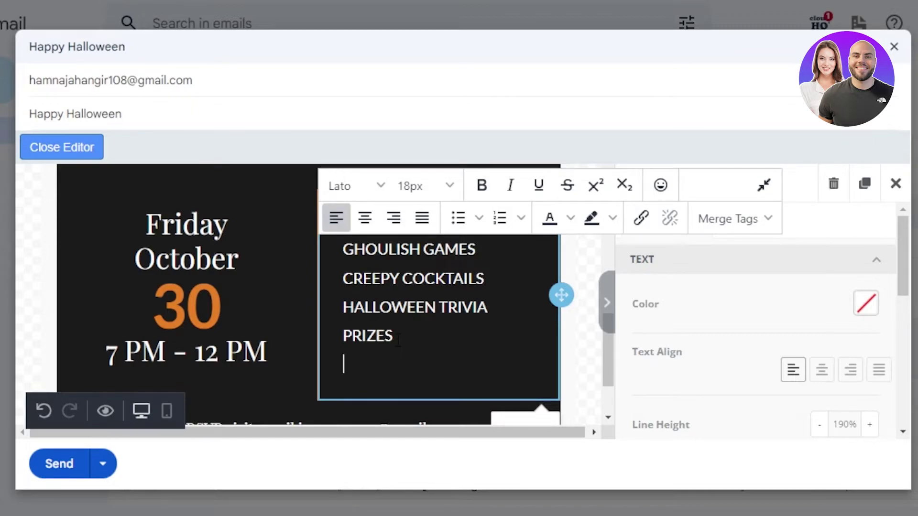
{"action": "type", "text": "Bring your ride home"}
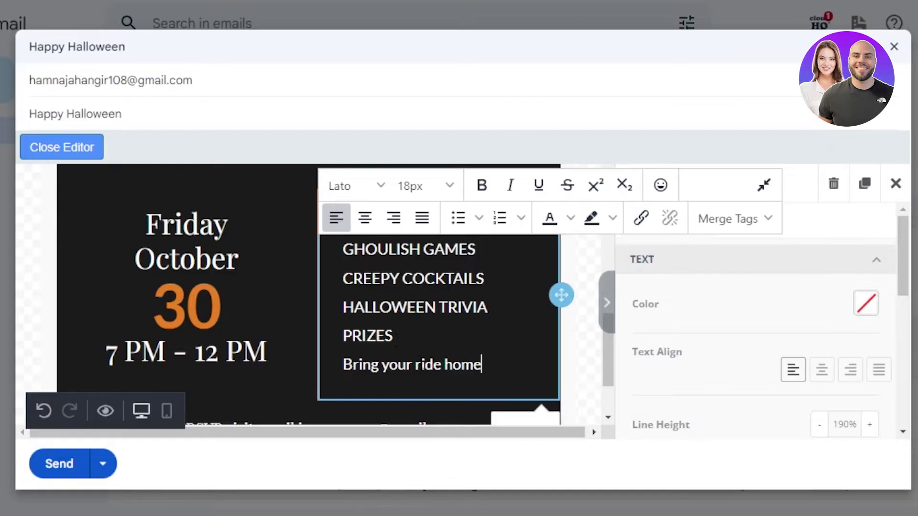
- Replace the name in the RSVP address with the sender's own address name
{"action": "scroll", "coordinate": [279, 341], "scroll_direction": "down", "scroll_amount": 3}
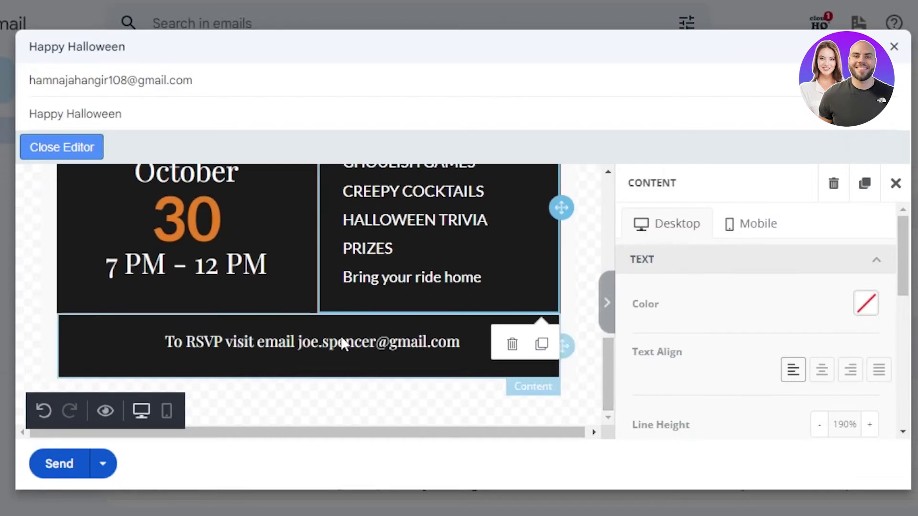
{"action": "left_click", "coordinate": [410, 352]}
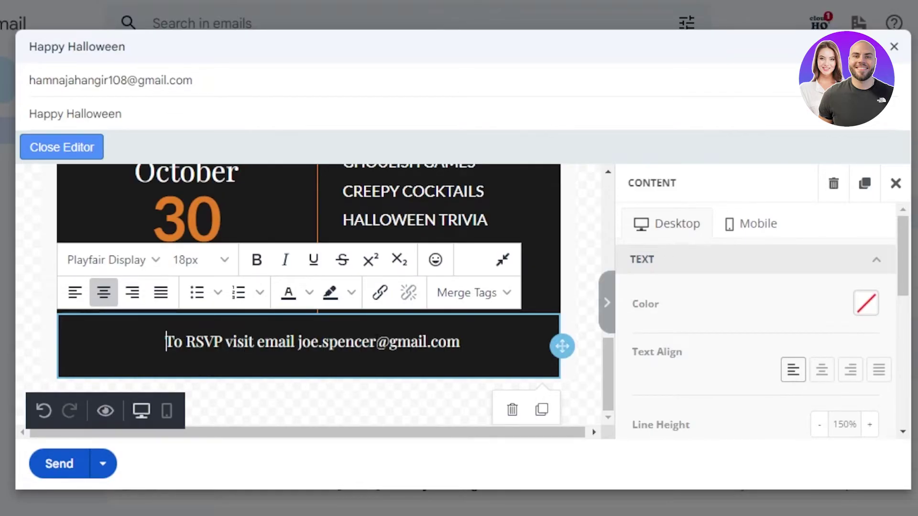
{"action": "key", "text": "BackSpace"}
{"action": "key", "text": "BackSpace"}
{"action": "key", "text": "BackSpace"}
{"action": "key", "text": "BackSpace"}
{"action": "key", "text": "BackSpace"}
{"action": "key", "text": "BackSpace"}
{"action": "key", "text": "BackSpace"}
{"action": "key", "text": "BackSpace"}
{"action": "key", "text": "BackSpace"}
{"action": "key", "text": "BackSpace"}
{"action": "key", "text": "BackSpace"}
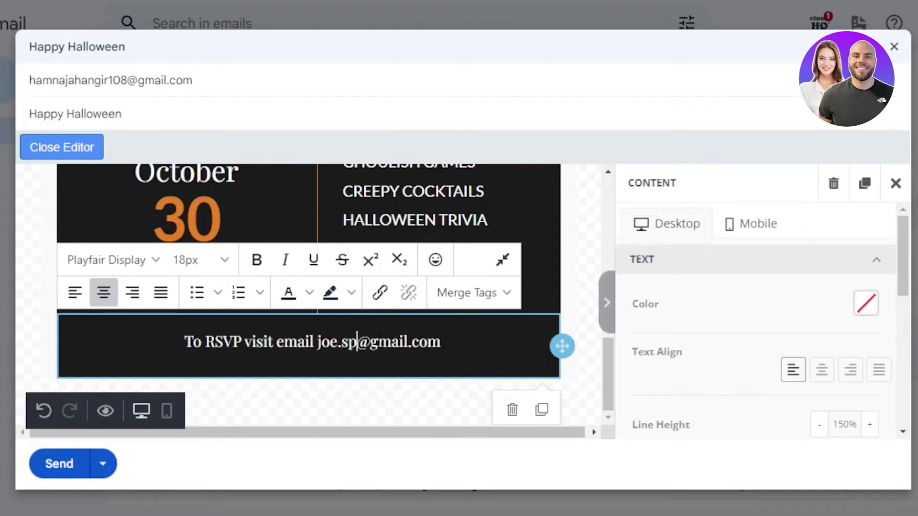
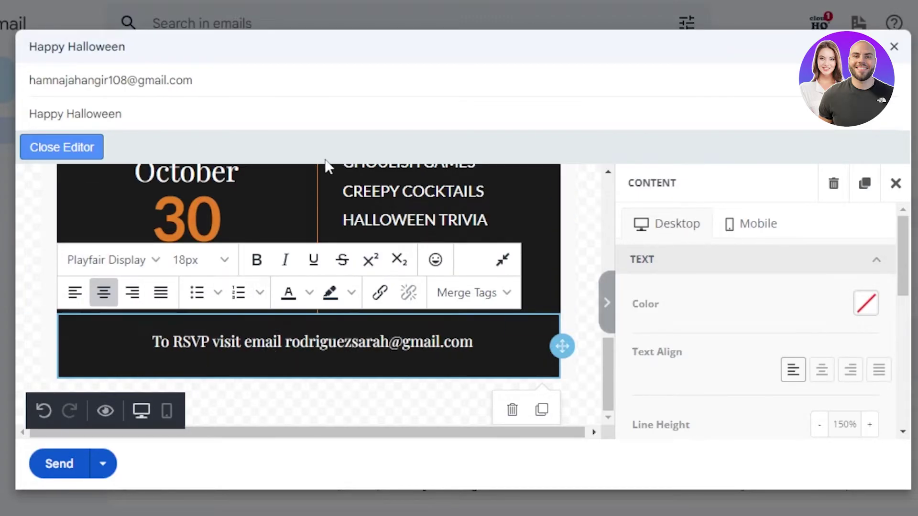
{"action": "left_click_drag", "start_coordinate": [617, 289], "coordinate": [615, 383]}
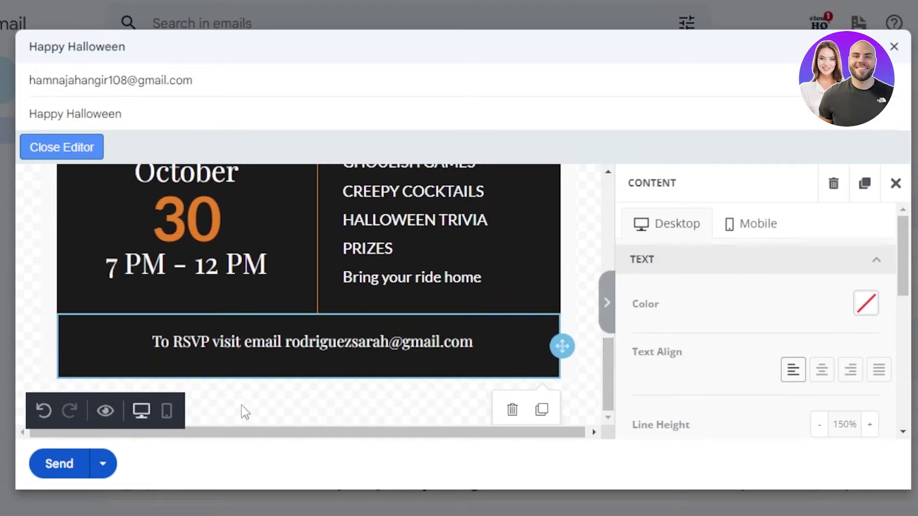
- Check the invitation in mobile view and send the Happy Halloween email
{"action": "left_click", "coordinate": [165, 412]}
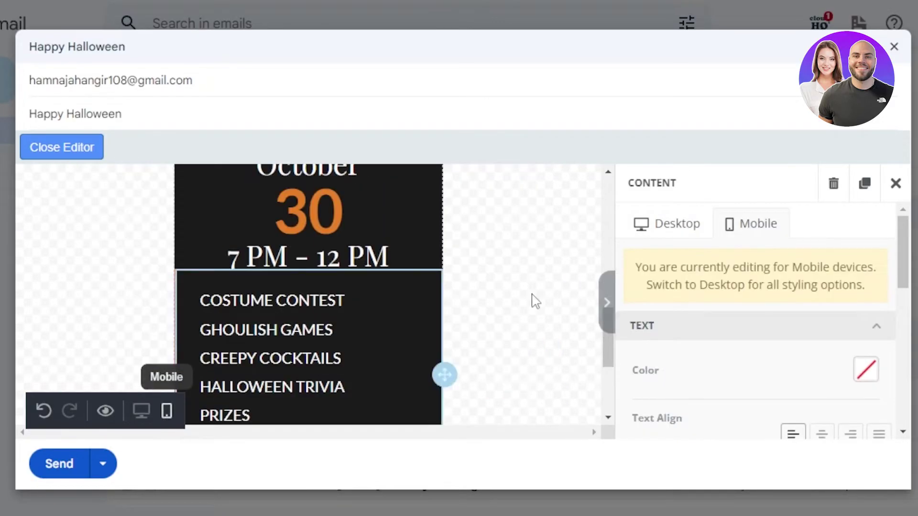
{"action": "left_click_drag", "start_coordinate": [609, 352], "coordinate": [612, 308]}
{"action": "left_click_drag", "start_coordinate": [613, 344], "coordinate": [614, 411]}
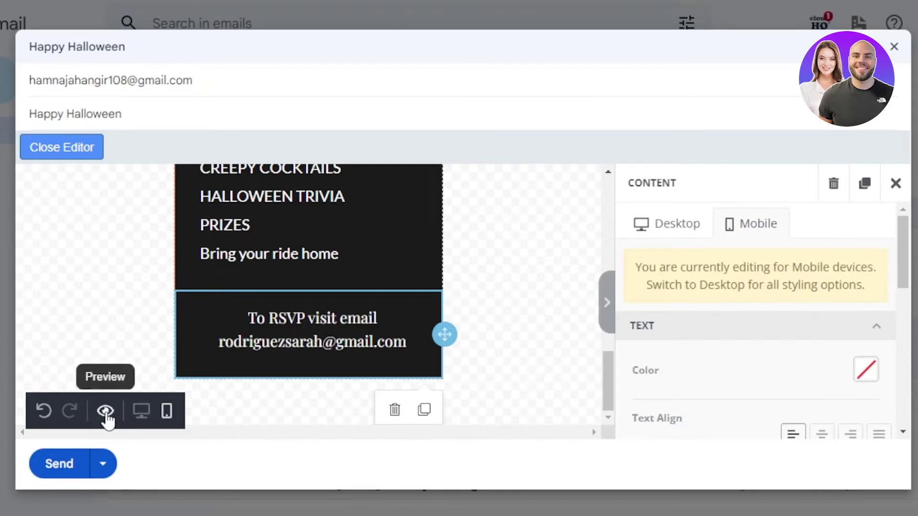
{"action": "left_click", "coordinate": [72, 469]}
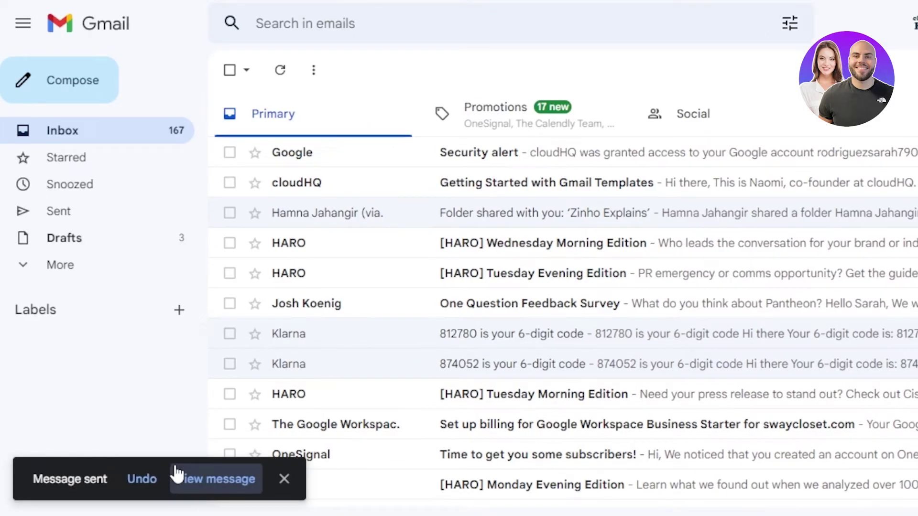
- Review the sent Happy Halloween email in Sent, then start a new blank message
{"action": "left_click", "coordinate": [62, 221]}
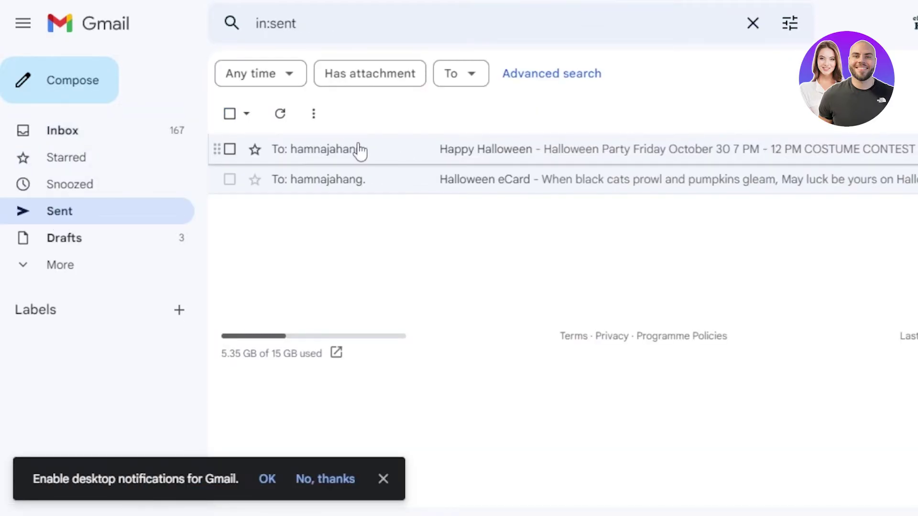
{"action": "left_click", "coordinate": [360, 150]}
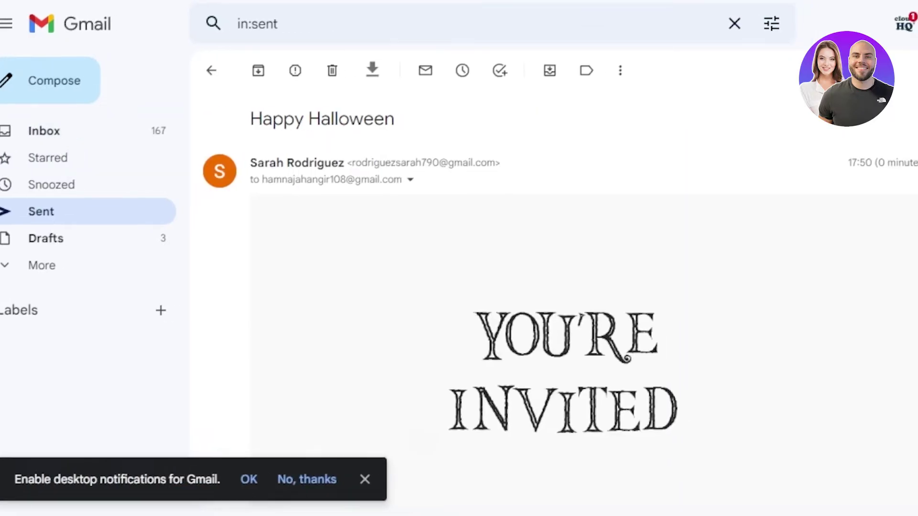
{"action": "scroll", "coordinate": [520, 301], "scroll_direction": "down", "scroll_amount": 12}
{"action": "scroll", "coordinate": [520, 301], "scroll_direction": "up", "scroll_amount": 8}
{"action": "scroll", "coordinate": [520, 301], "scroll_direction": "down", "scroll_amount": 6}
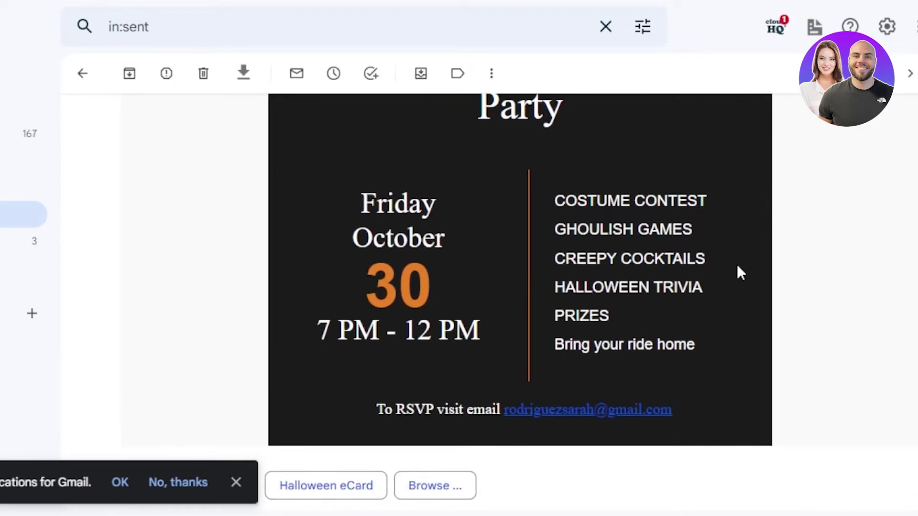
{"action": "scroll", "coordinate": [577, 472], "scroll_direction": "up", "scroll_amount": 2}
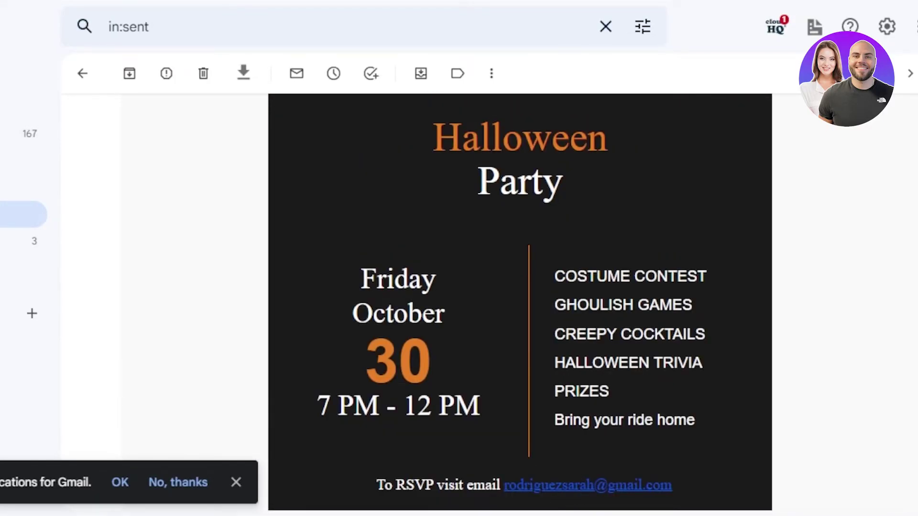
{"action": "scroll", "coordinate": [520, 302], "scroll_direction": "up", "scroll_amount": 10}
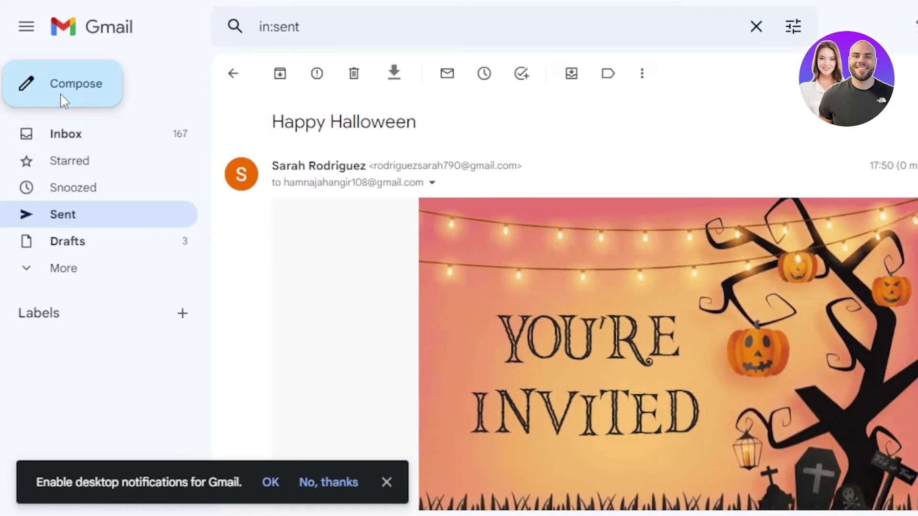
{"action": "left_click", "coordinate": [63, 102]}
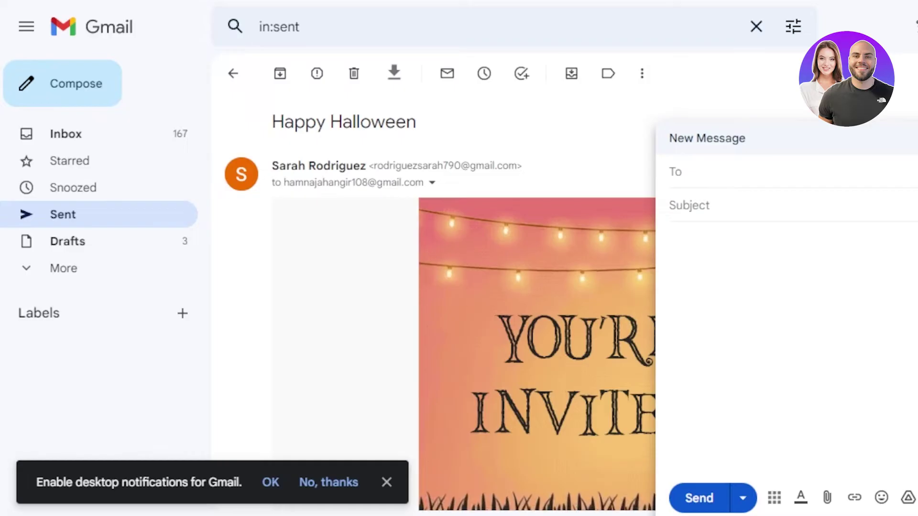
- Expand the new message, paste in the recipient's address, and enter subject 'Work'
{"action": "left_click", "coordinate": [911, 138]}
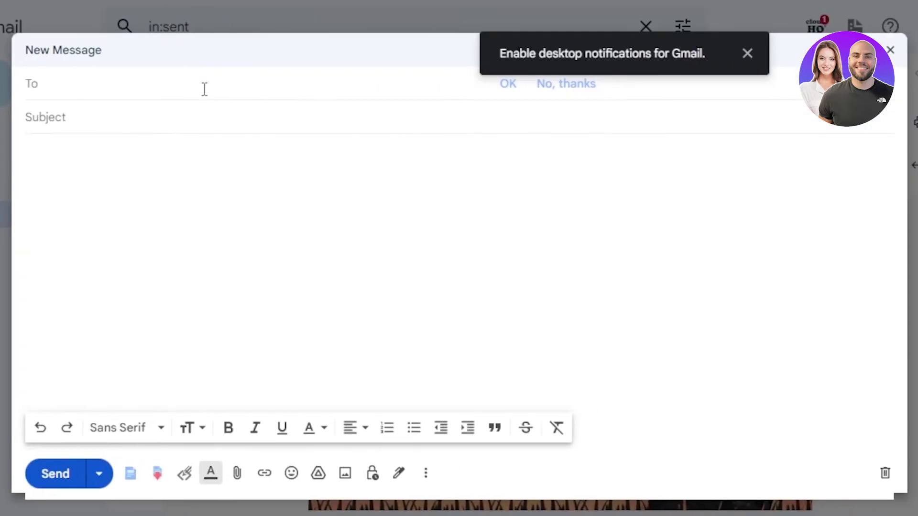
{"action": "key", "text": "ctrl+v"}
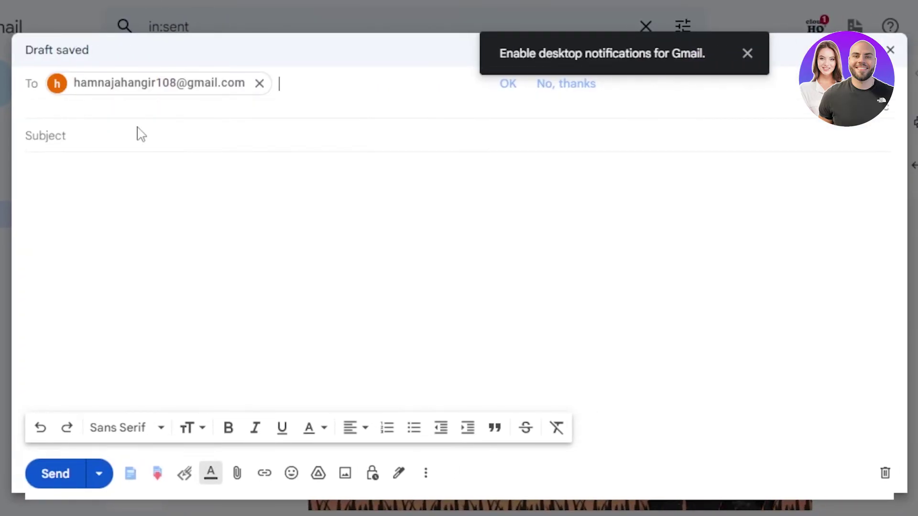
{"action": "type", "text": "Work"}
- Search the template browser for 'bus' and scroll to Grow Your Business Newsletter 1
{"action": "left_click", "coordinate": [130, 473]}
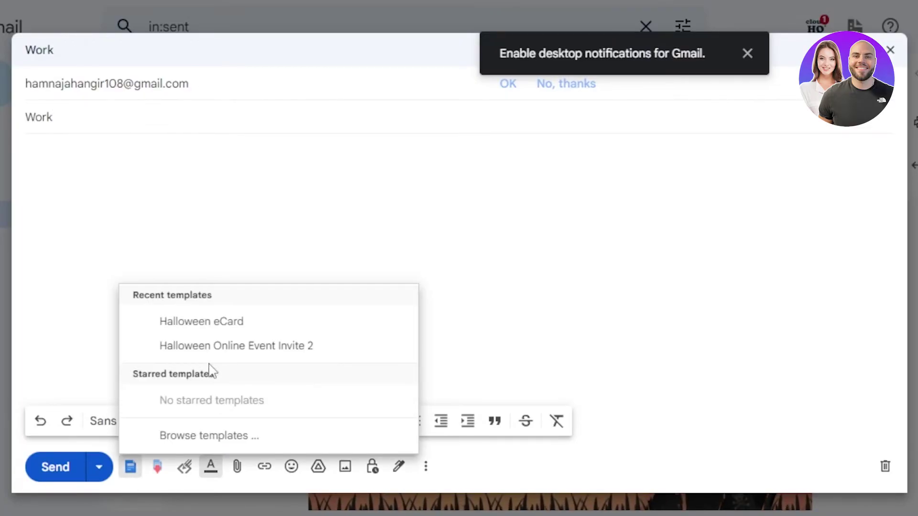
{"action": "left_click", "coordinate": [204, 437]}
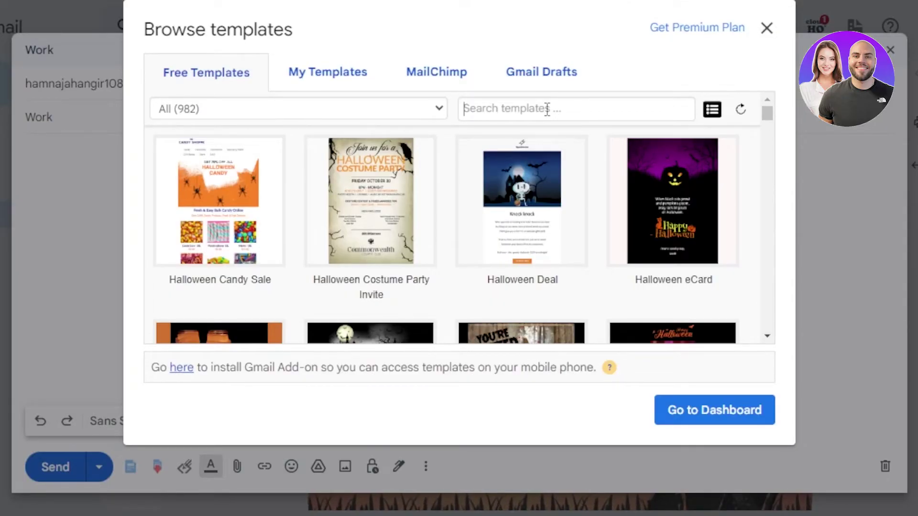
{"action": "type", "text": "me"}
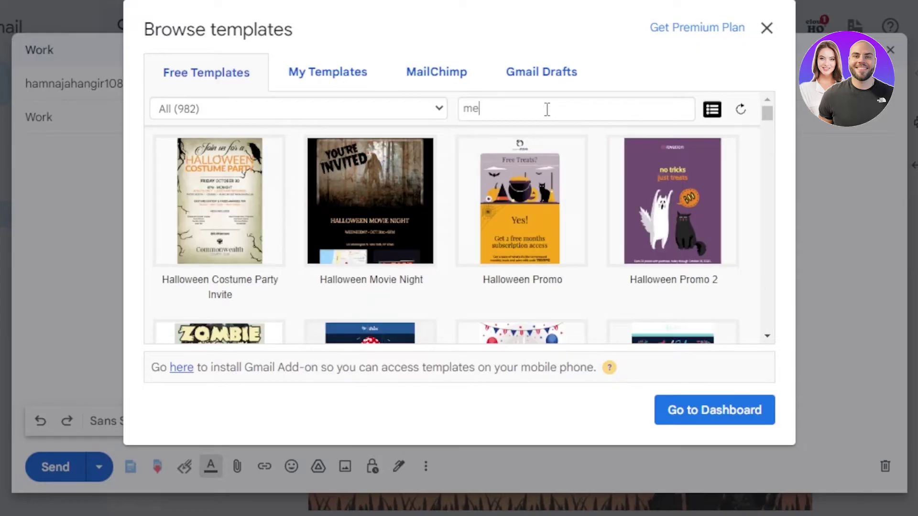
{"action": "key", "text": "BackSpace"}
{"action": "type", "text": "bus"}
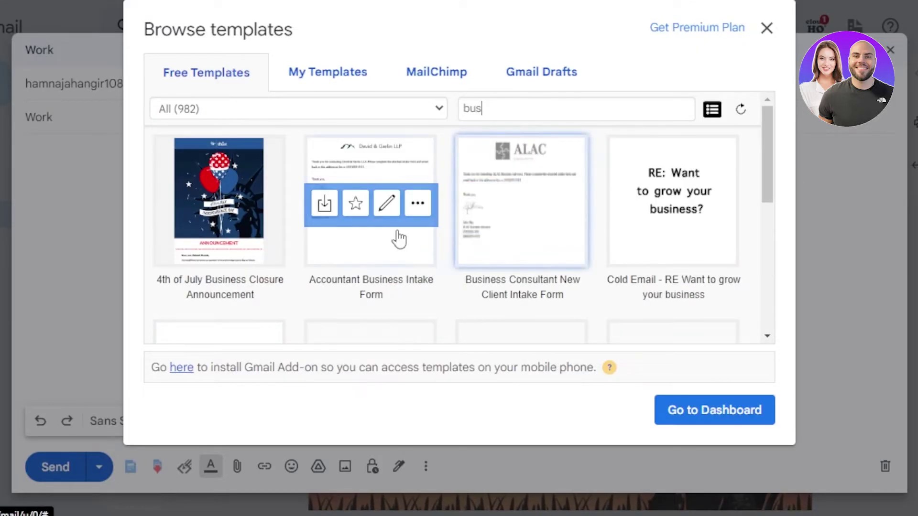
{"action": "mouse_move", "coordinate": [630, 213]}
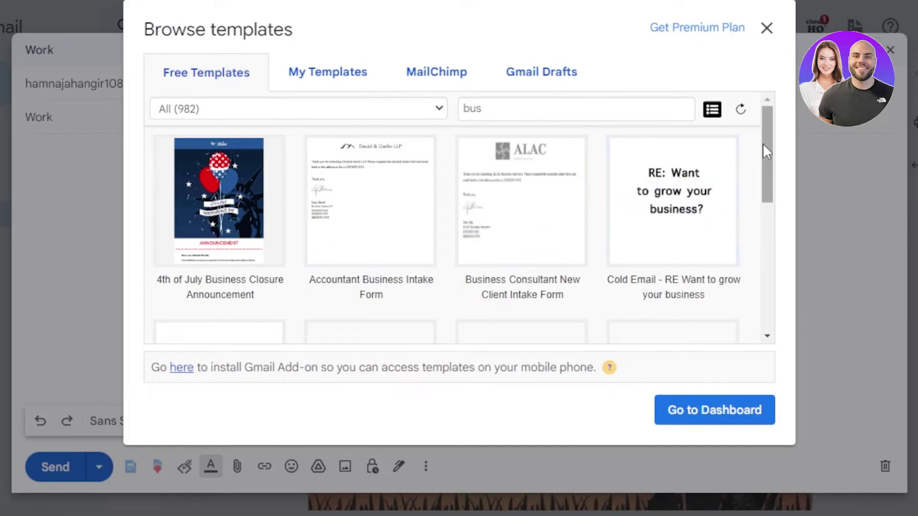
{"action": "left_click_drag", "start_coordinate": [772, 156], "coordinate": [771, 297]}
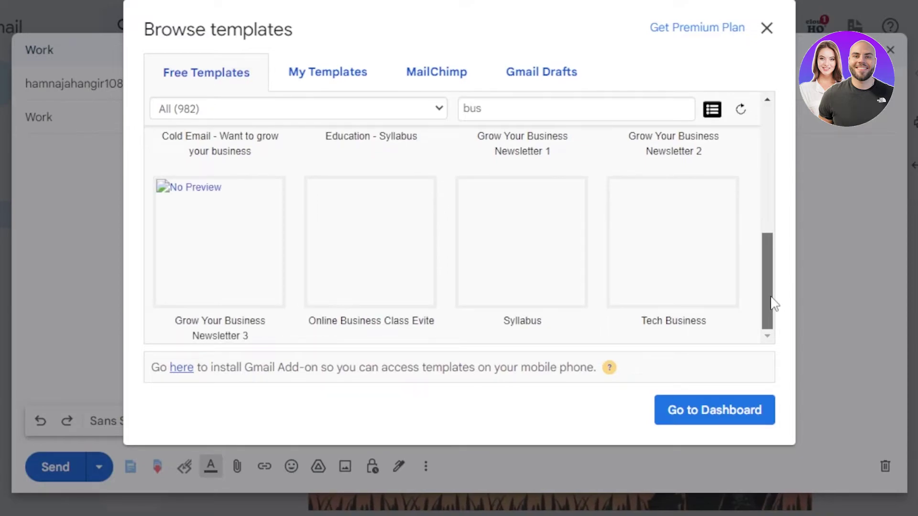
{"action": "left_click_drag", "start_coordinate": [774, 304], "coordinate": [768, 241]}
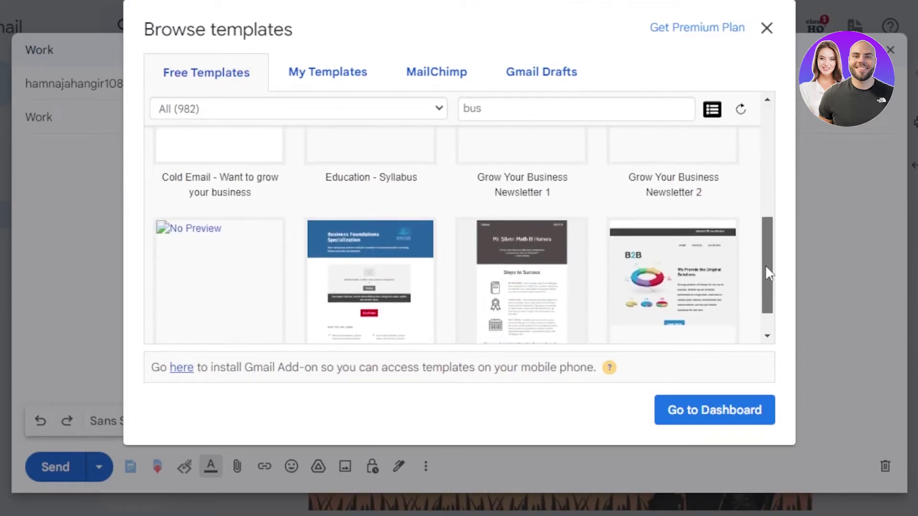
{"action": "left_click_drag", "start_coordinate": [765, 269], "coordinate": [760, 215]}
- Insert Grow Your Business Newsletter 1 and scroll down to its APEX CONSULTING footer
{"action": "left_click", "coordinate": [526, 274]}
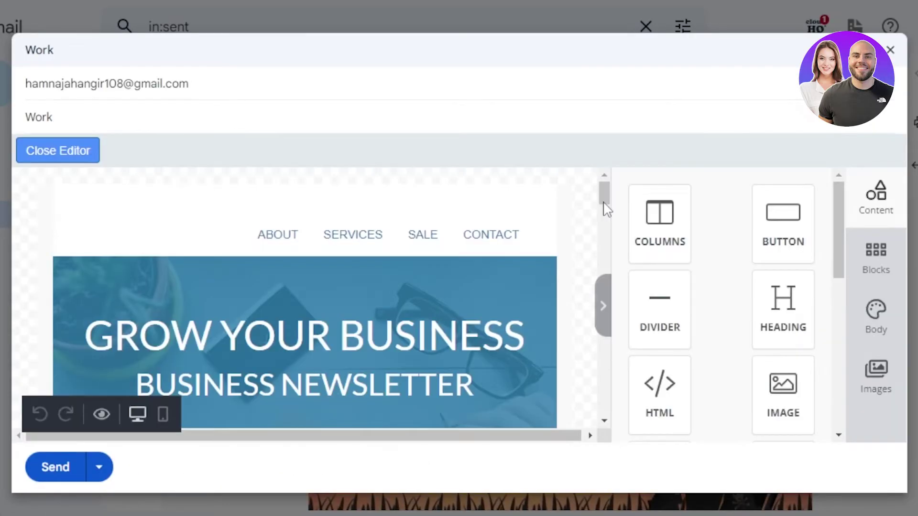
{"action": "left_click_drag", "start_coordinate": [605, 204], "coordinate": [596, 303]}
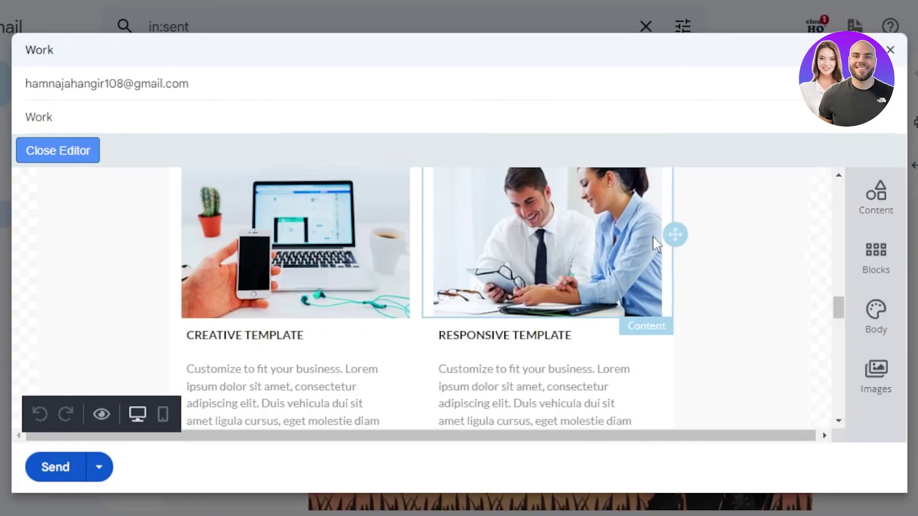
{"action": "left_click_drag", "start_coordinate": [839, 309], "coordinate": [838, 409]}
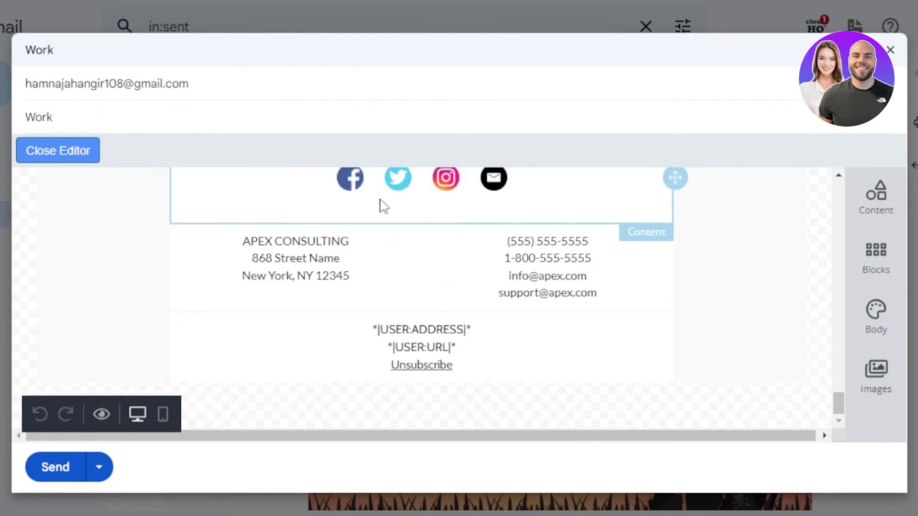
{"action": "left_click", "coordinate": [412, 213]}
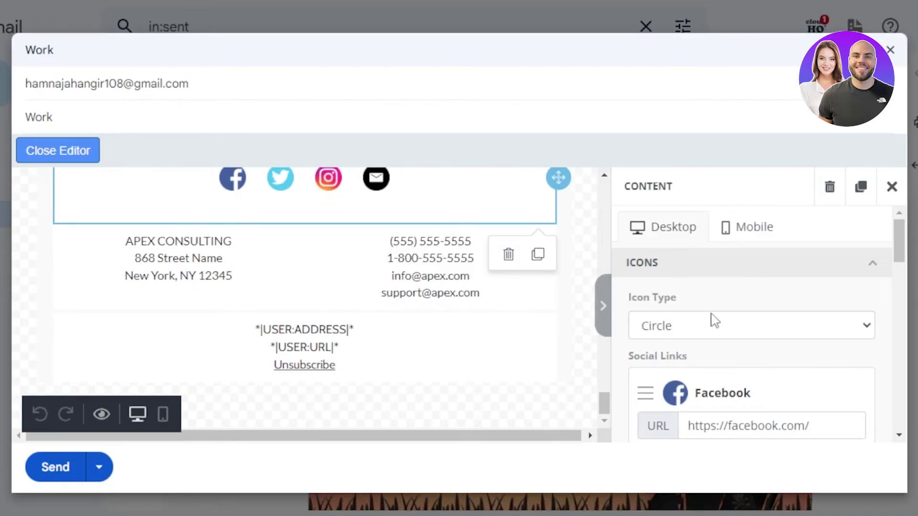
{"action": "left_click", "coordinate": [603, 287]}
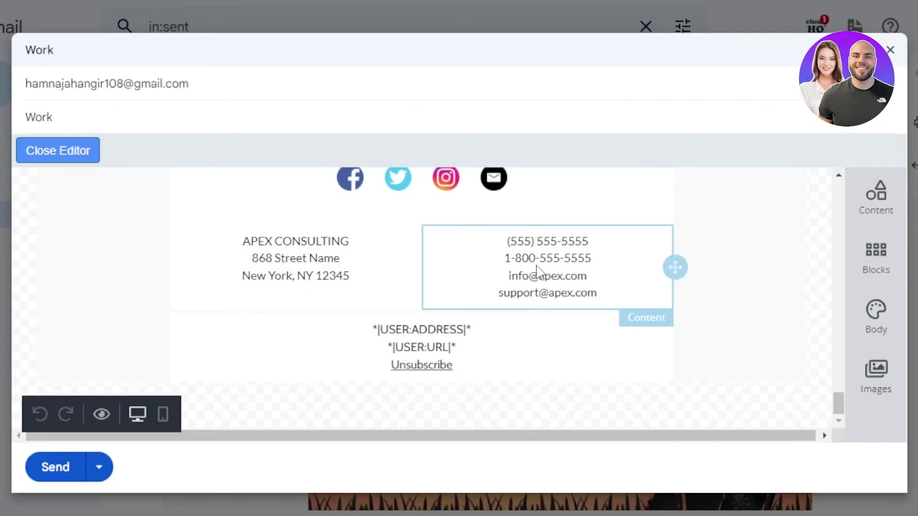
{"action": "left_click", "coordinate": [627, 272]}
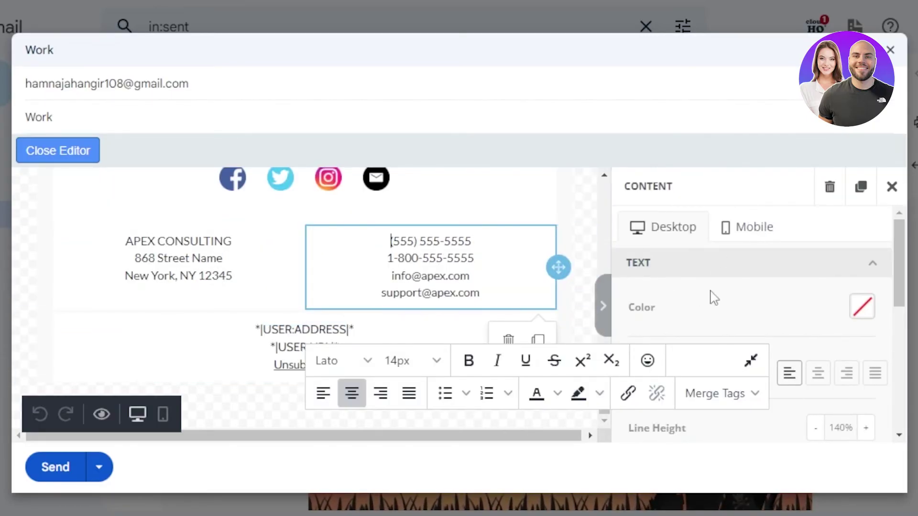
{"action": "left_click", "coordinate": [603, 306]}
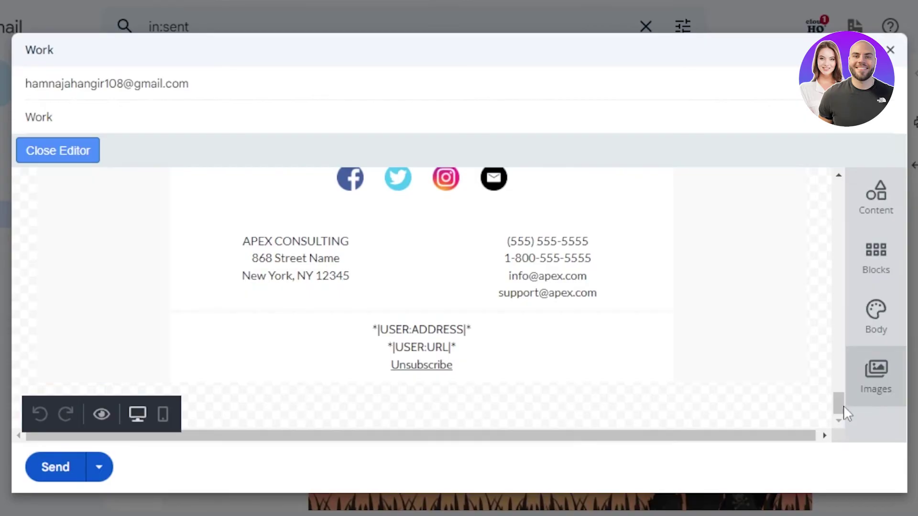
{"action": "left_click_drag", "start_coordinate": [837, 405], "coordinate": [836, 399]}
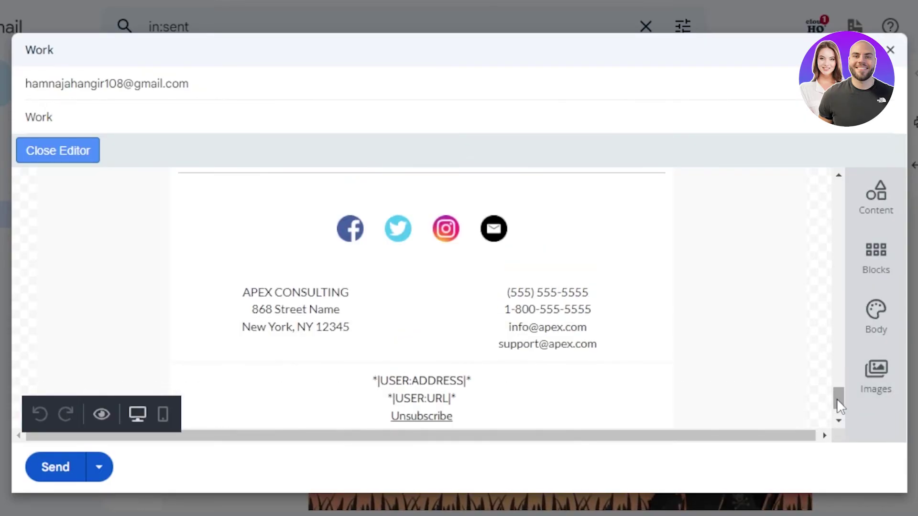
{"action": "left_click", "coordinate": [883, 375]}
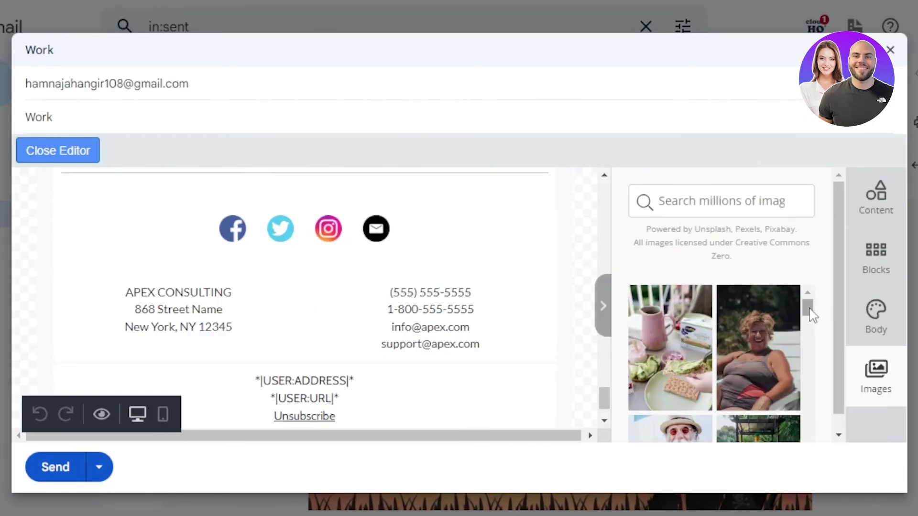
{"action": "left_click_drag", "start_coordinate": [807, 308], "coordinate": [814, 375]}
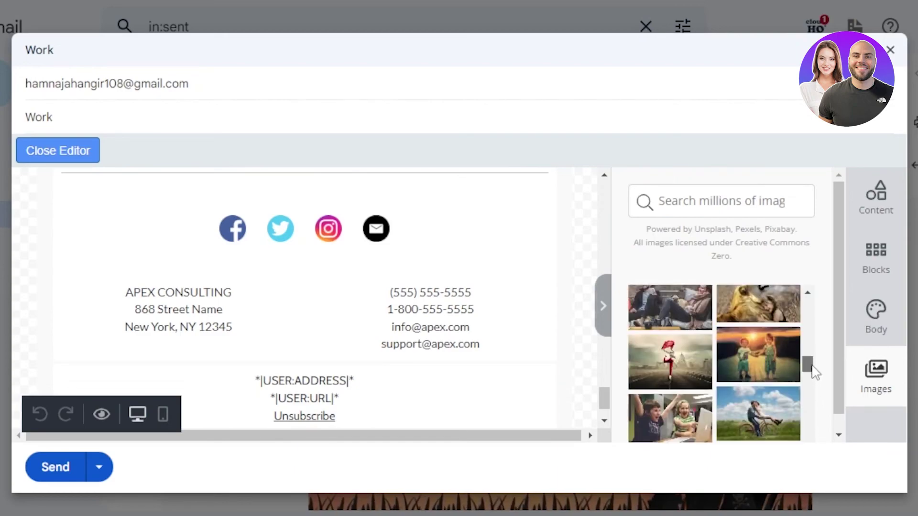
{"action": "left_click", "coordinate": [892, 188]}
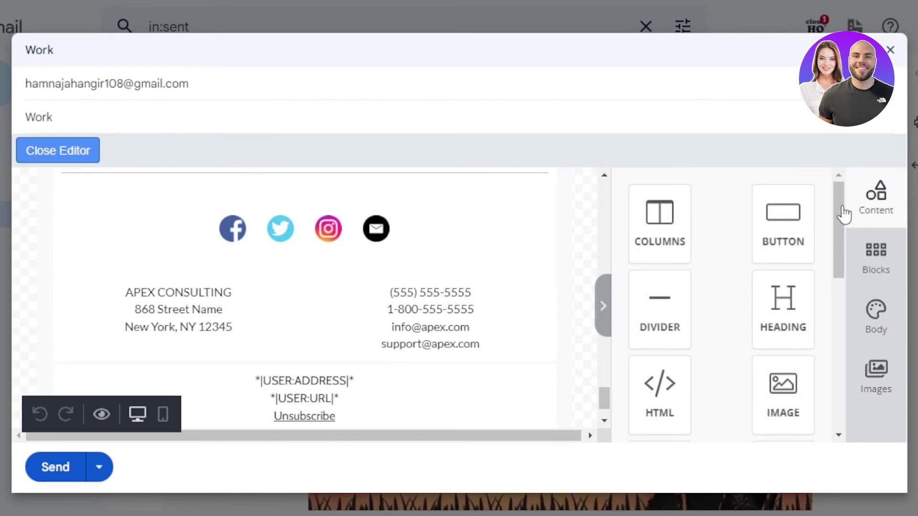
{"action": "left_click_drag", "start_coordinate": [839, 212], "coordinate": [833, 326]}
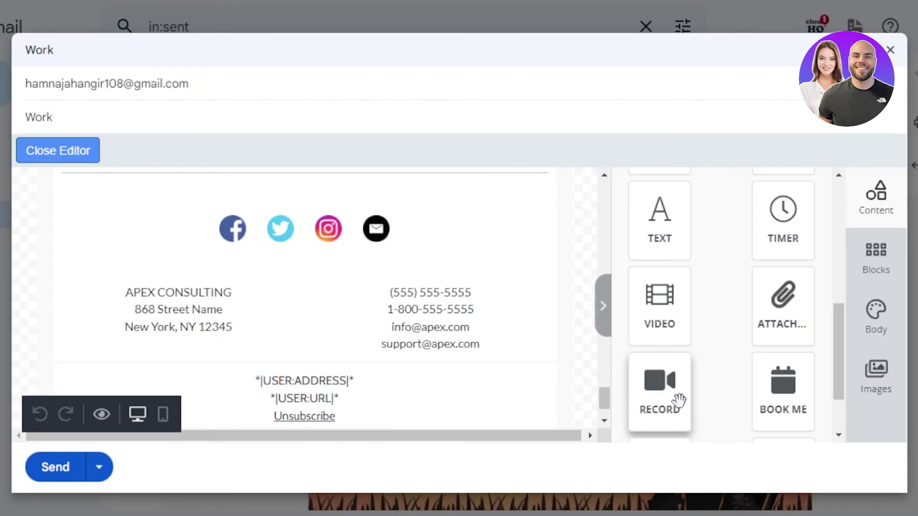
{"action": "left_click_drag", "start_coordinate": [839, 331], "coordinate": [839, 384]}
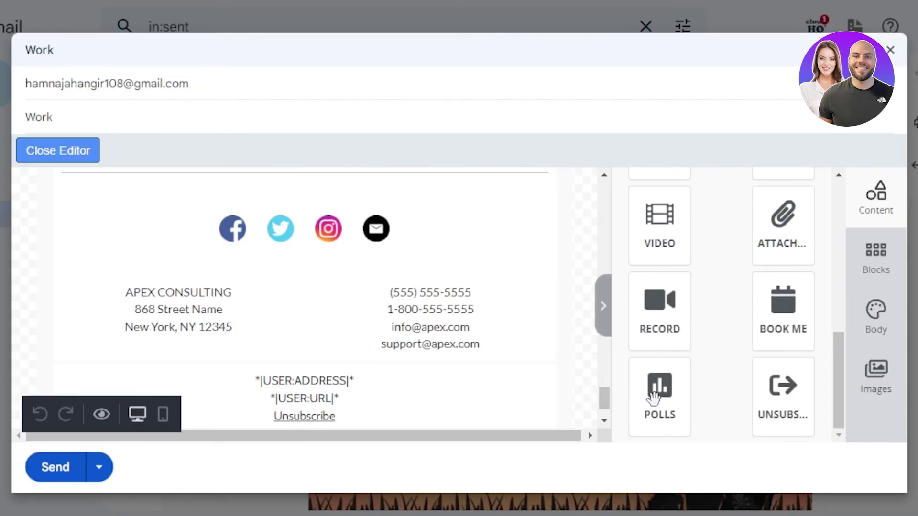
{"action": "left_click", "coordinate": [606, 325]}
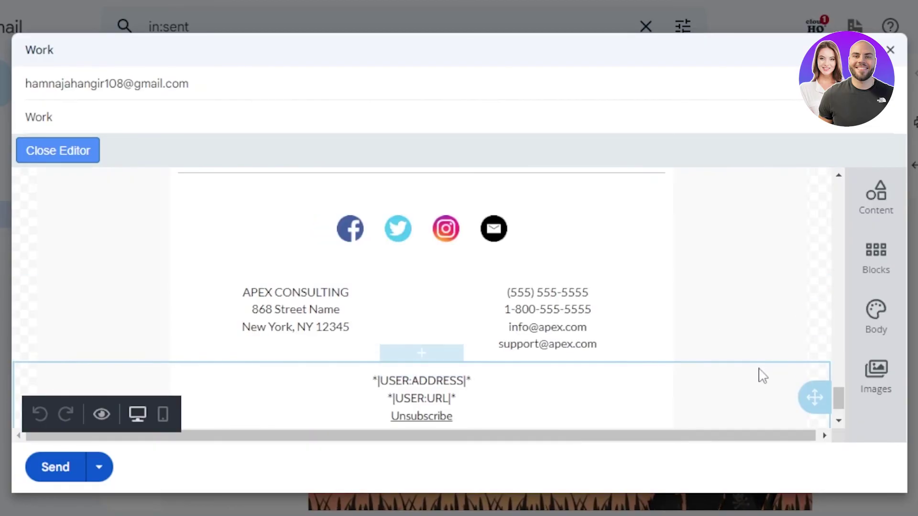
- Scroll the newsletter editor back up to the APEX header
{"action": "left_click_drag", "start_coordinate": [836, 406], "coordinate": [842, 184]}
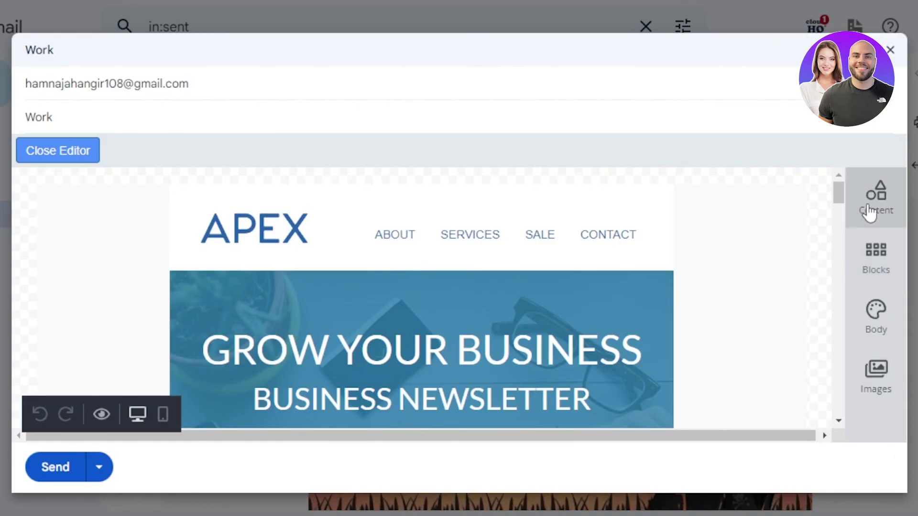
{"action": "mouse_move", "coordinate": [838, 194]}
{"action": "left_mouse_down"}
{"action": "mouse_move", "coordinate": [833, 321]}
{"action": "mouse_move", "coordinate": [837, 177]}
{"action": "left_mouse_up"}
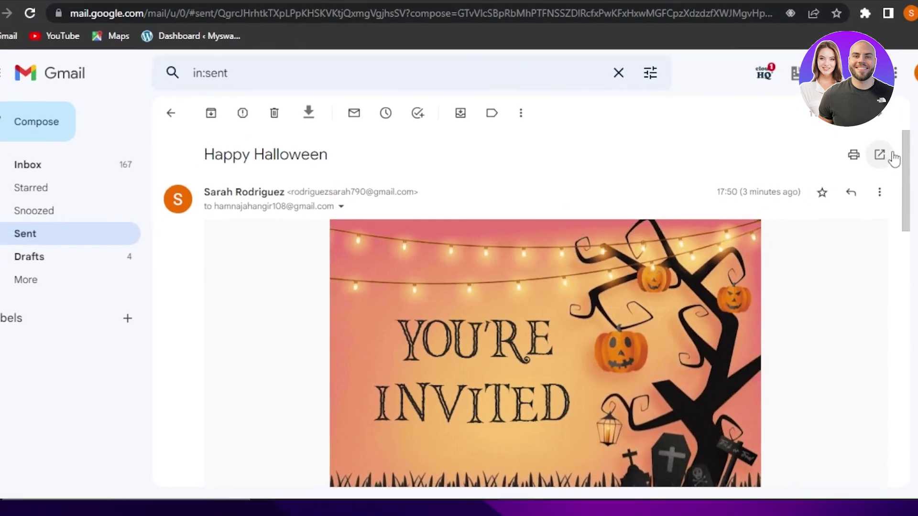
{"action": "left_click_drag", "start_coordinate": [875, 165], "coordinate": [889, 185]}
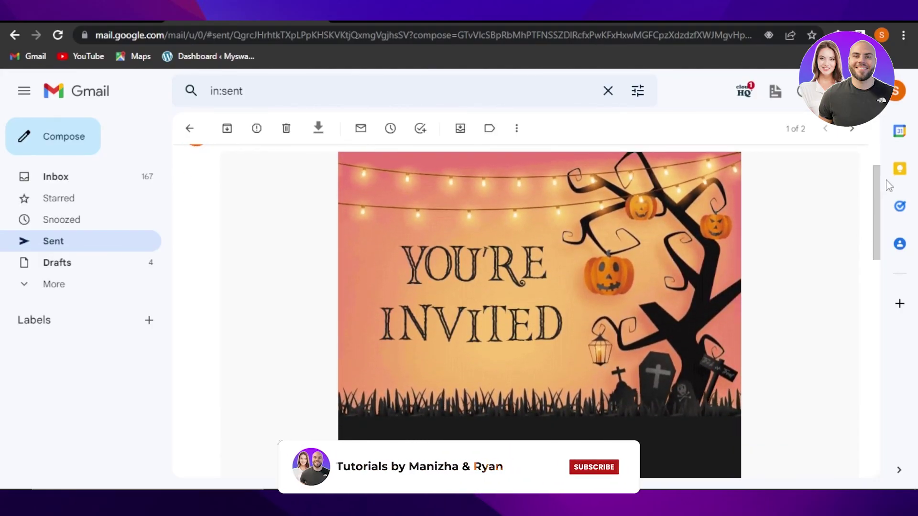